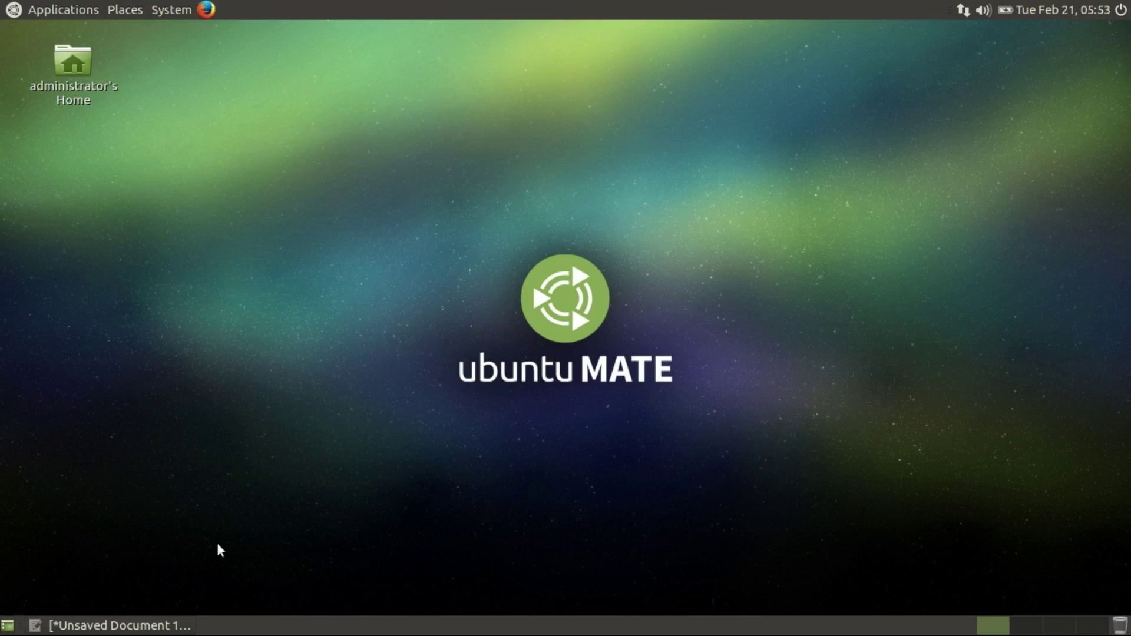
Restore the unsaved Pluma notes document holding the arc-theme install commands from the taskbar
left_click(120, 627)
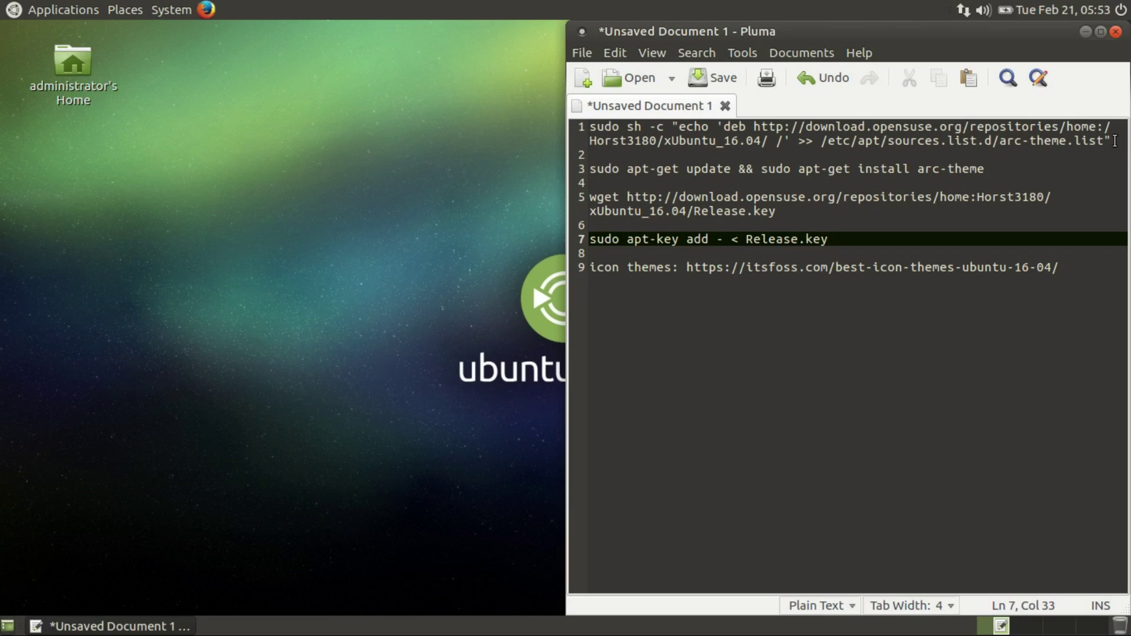
Copy the arc-theme repository command from line 1 and run it with sudo in a new terminal
left_click_drag(1124, 144, 606, 136)
right_click(607, 136)
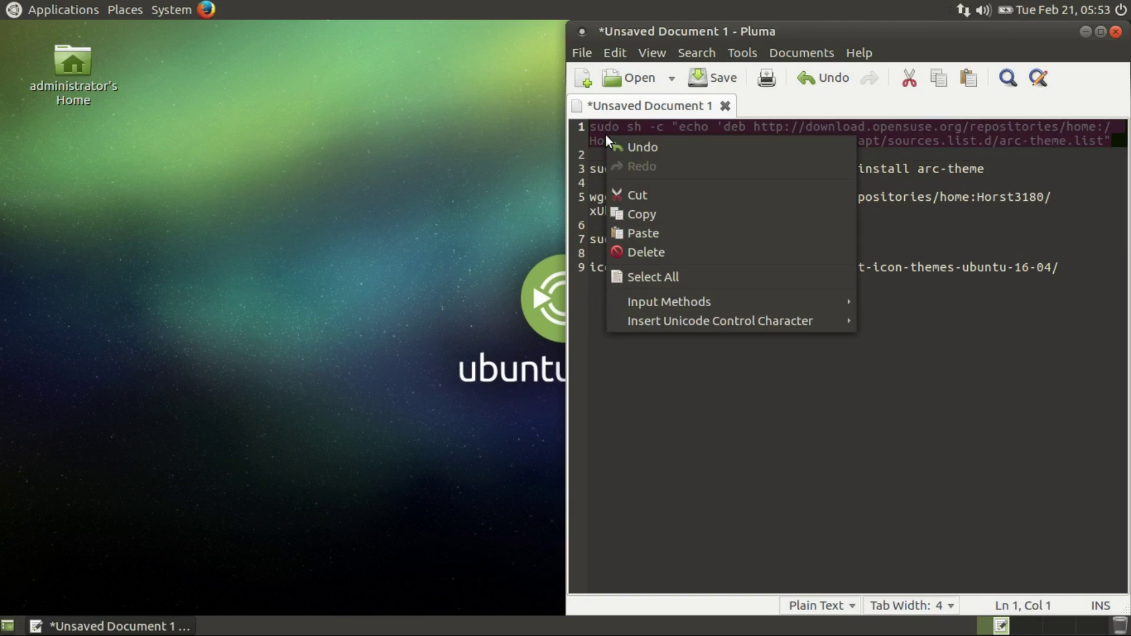
left_click(635, 216)
left_click(349, 226)
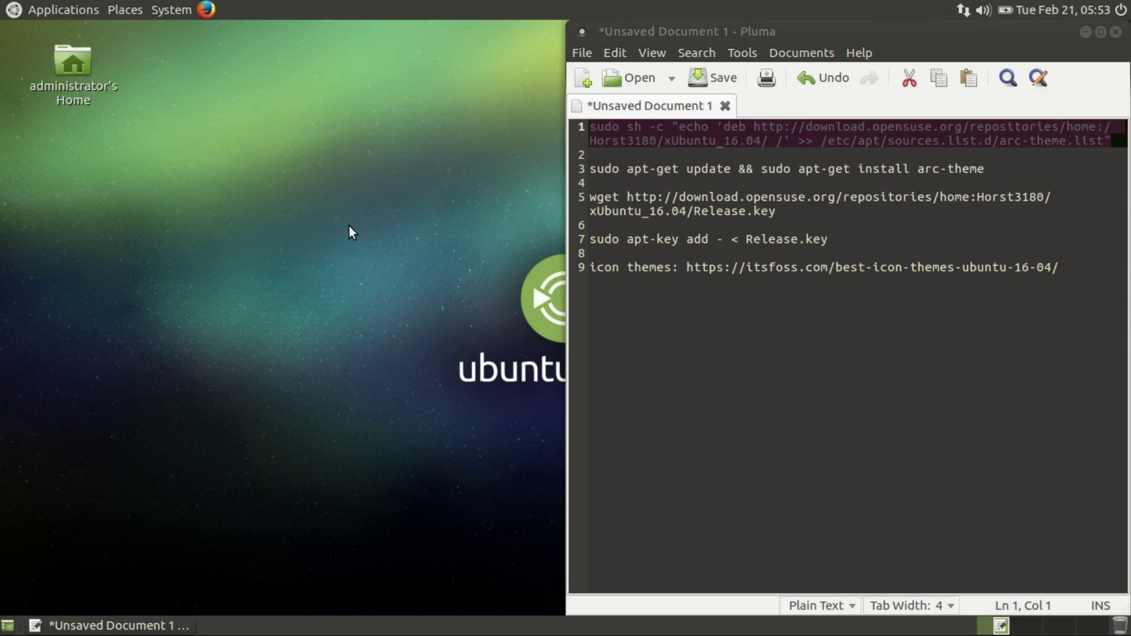
key("ctrl+alt+t")
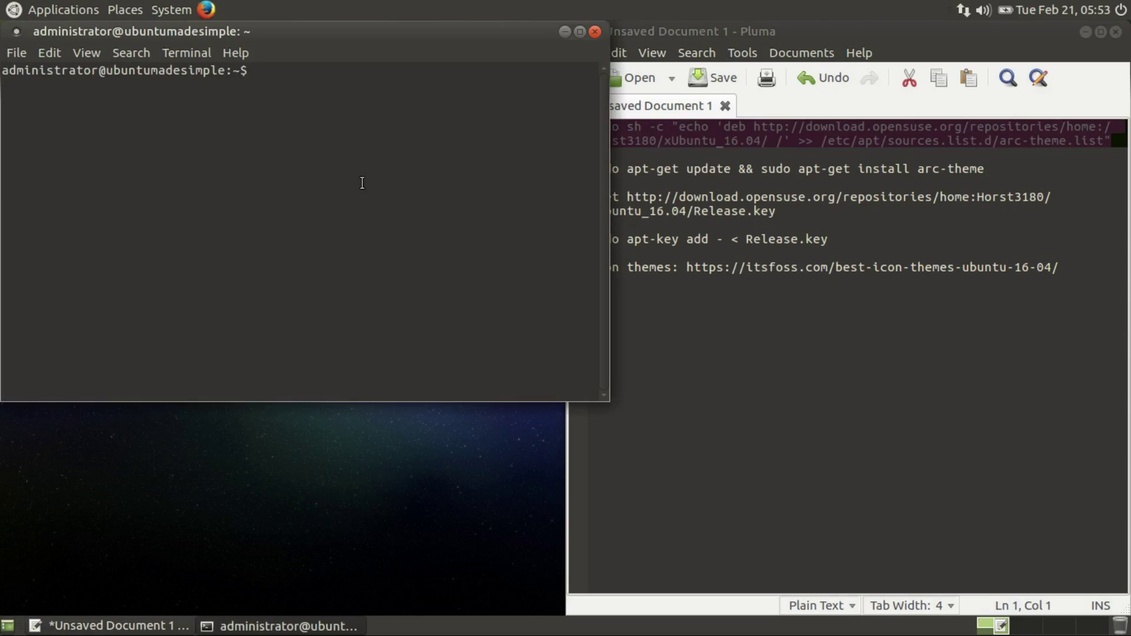
right_click(341, 118)
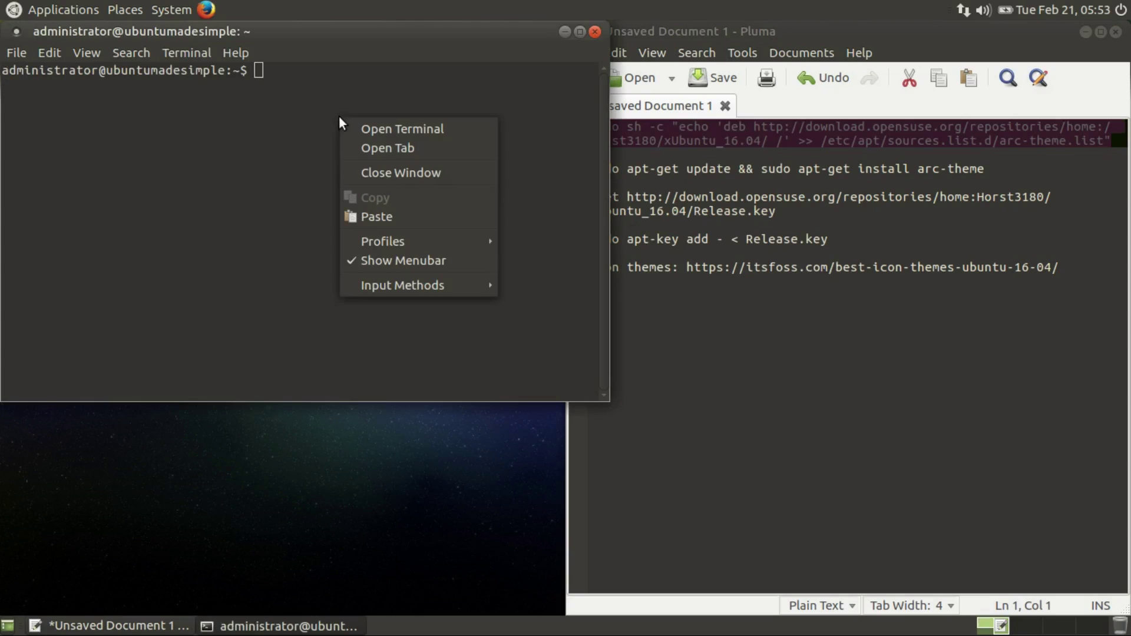
left_click(370, 214)
key("Return")
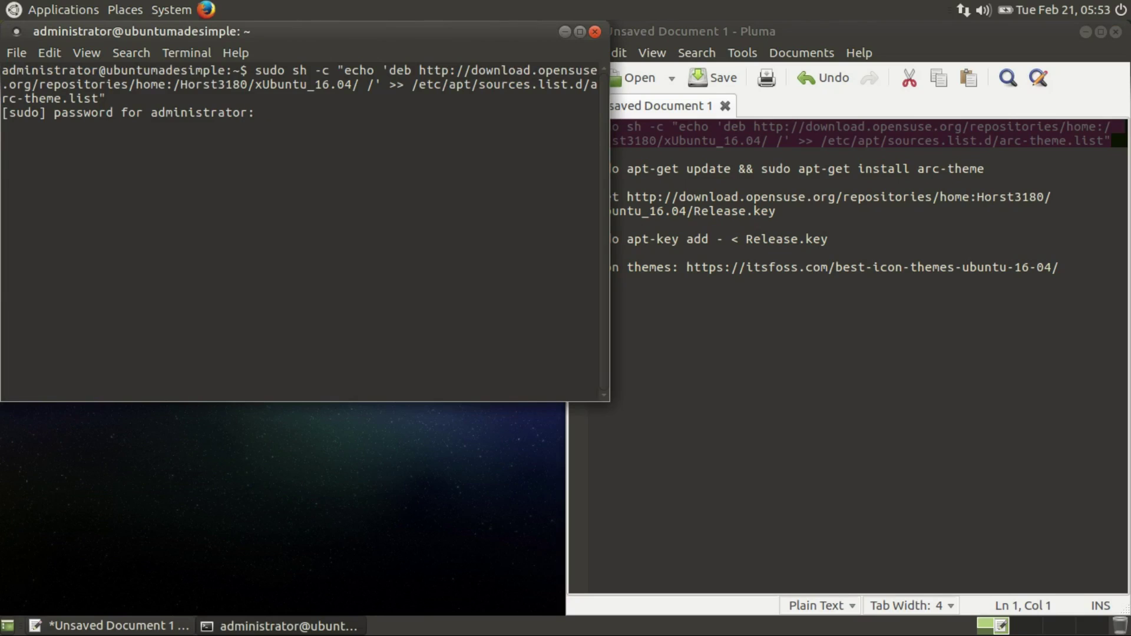
key("Return")
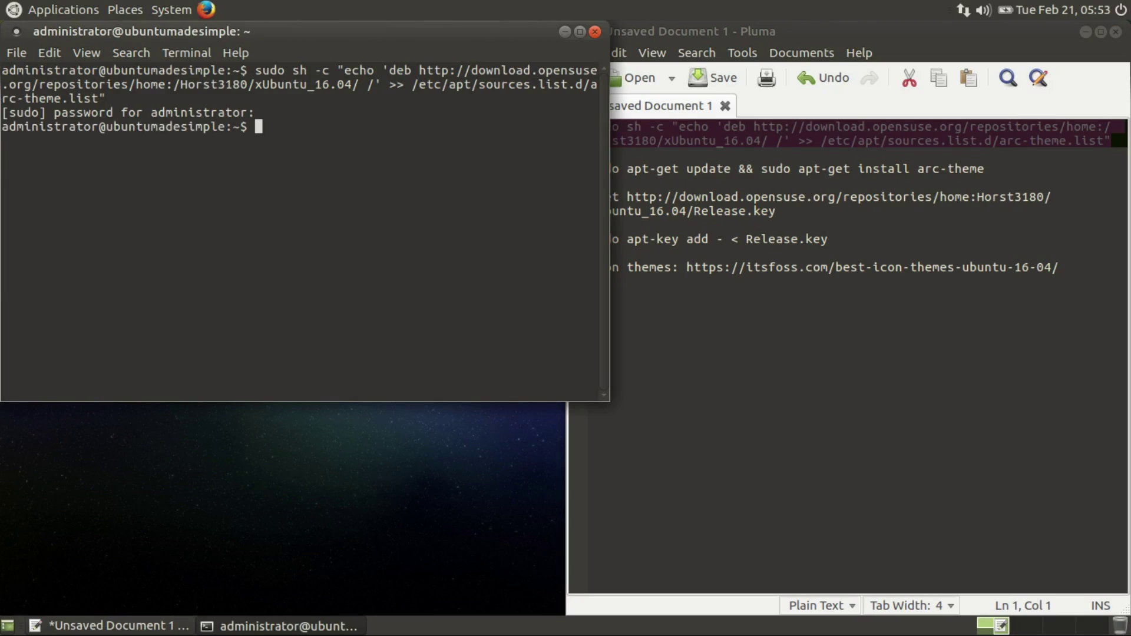
left_click(926, 167)
Copy the apt-get update and arc-theme install command from line 3 and run it in the terminal
left_click_drag(988, 168, 584, 170)
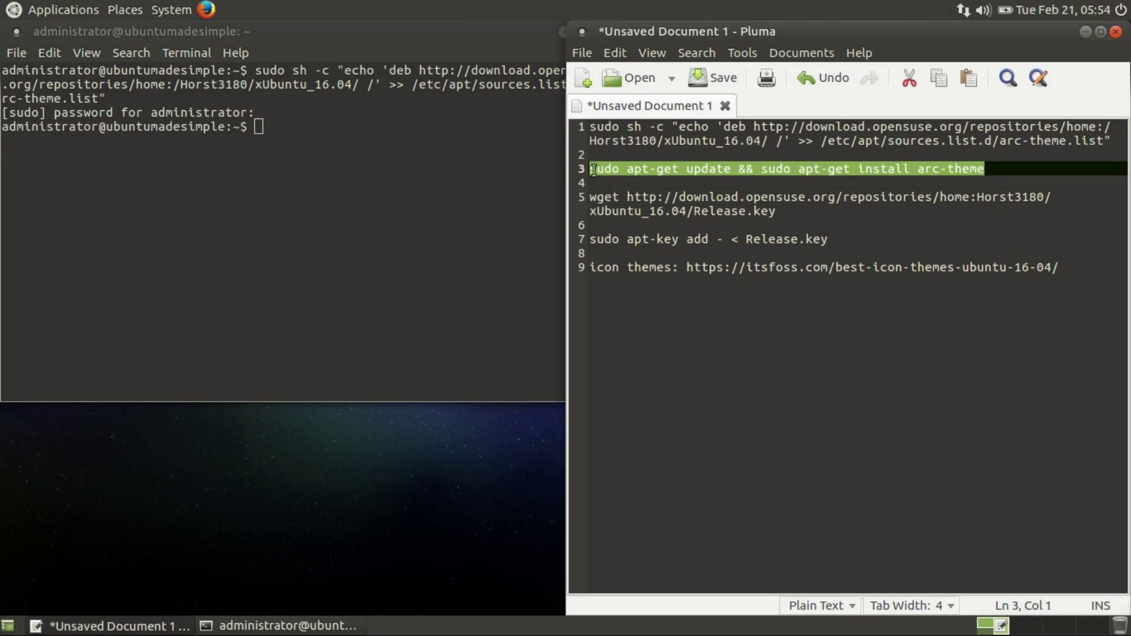
right_click(608, 170)
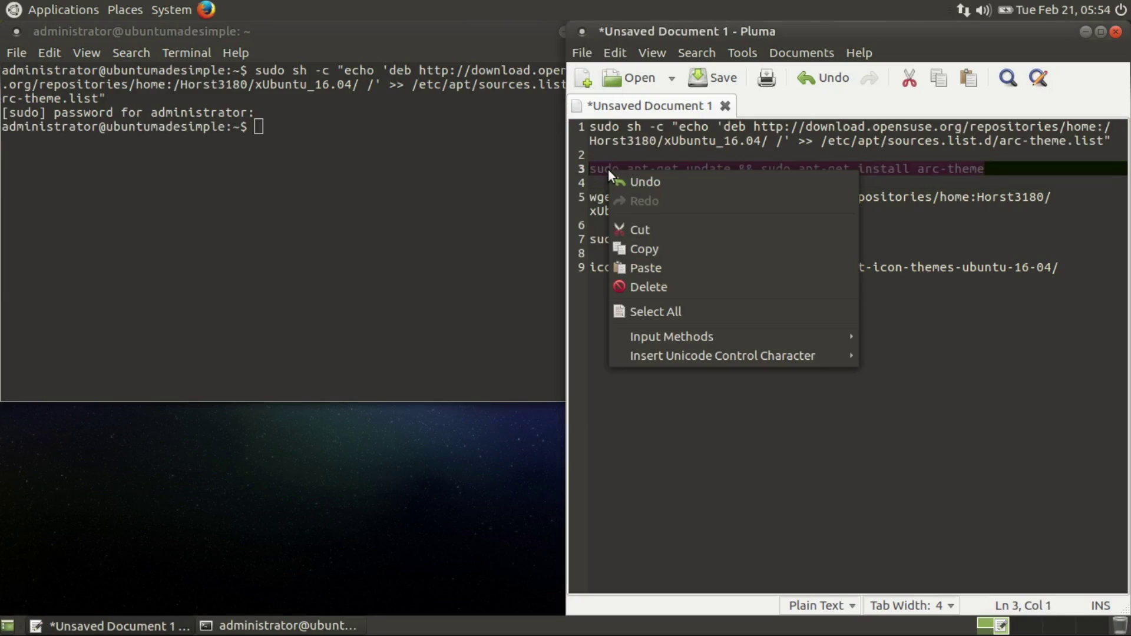
left_click(642, 247)
left_click(311, 134)
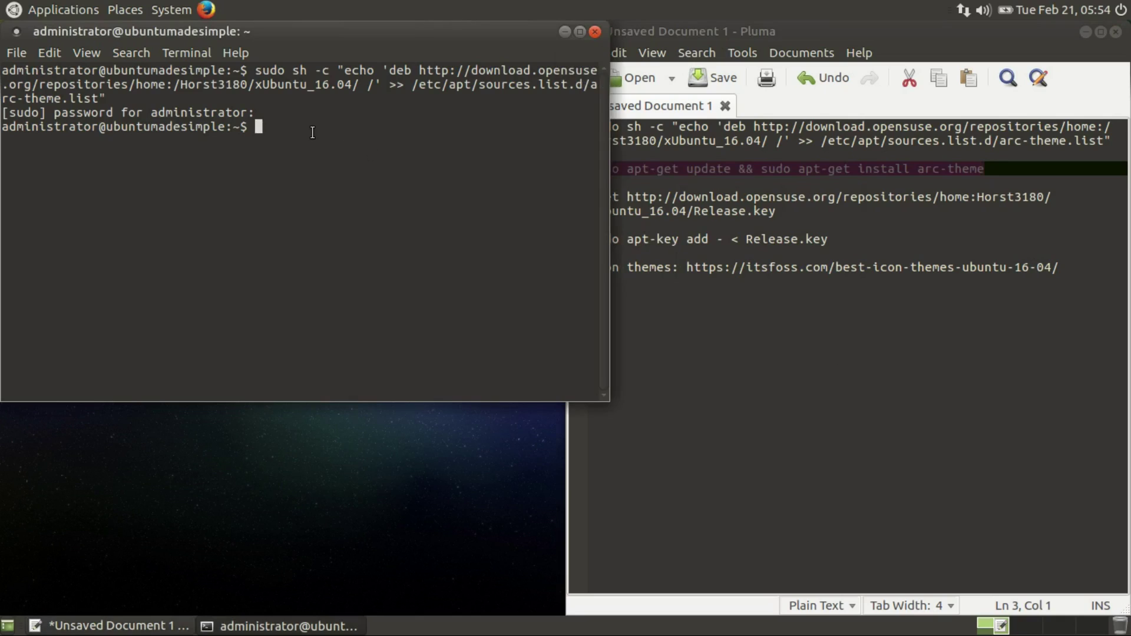
right_click(311, 133)
left_click(342, 229)
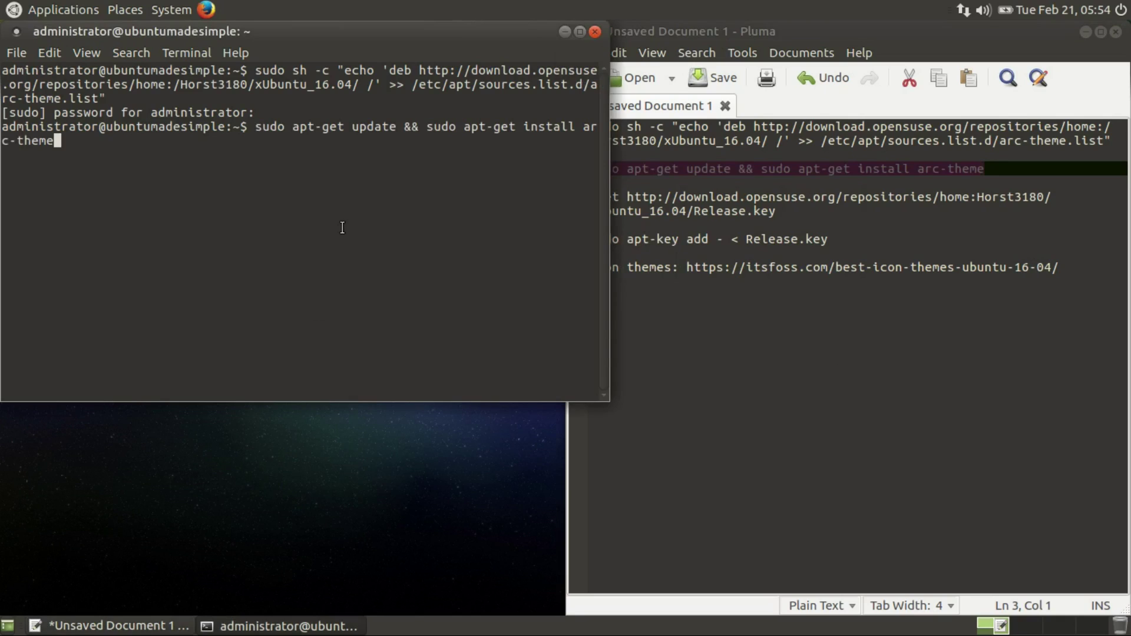
key("Return")
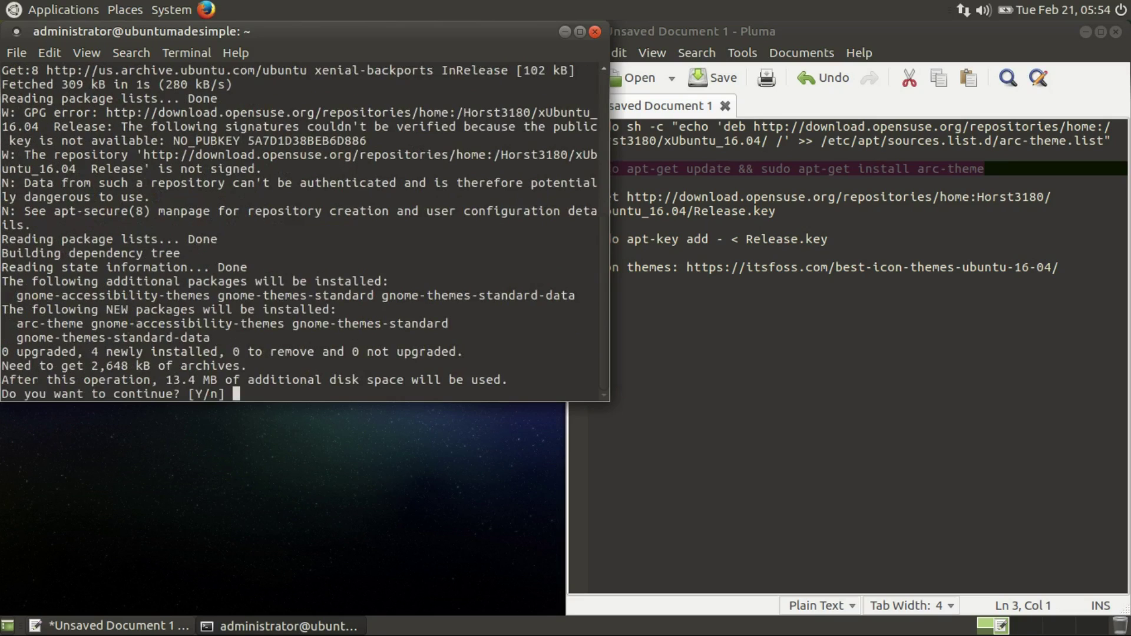
Answer y to both apt prompts, allowing the unauthenticated arc-theme package
type("y")
key("Return")
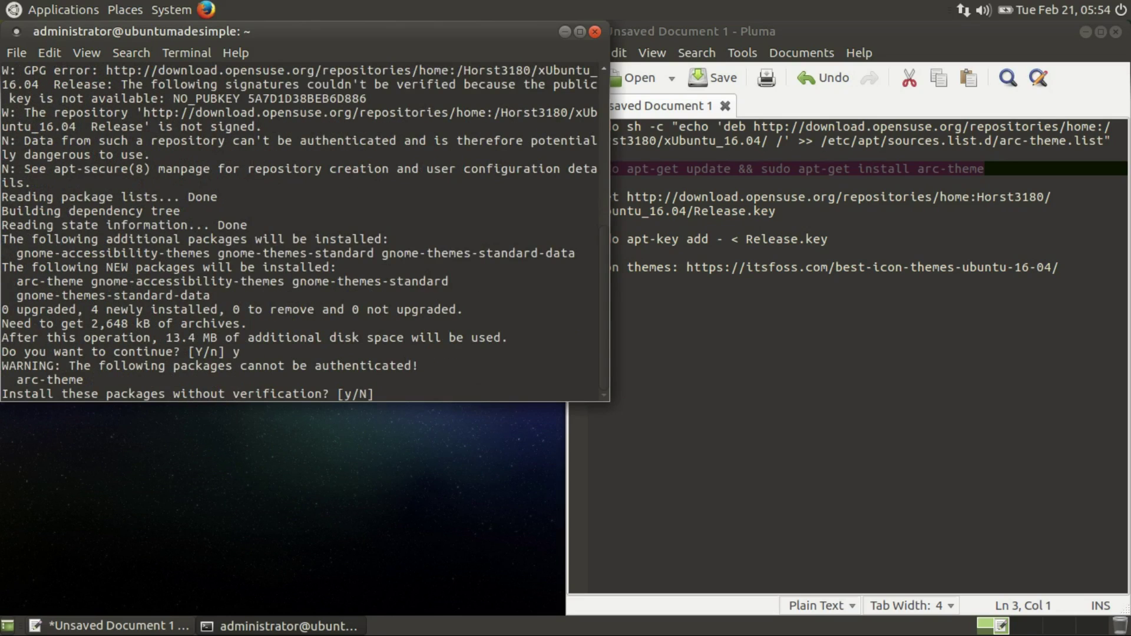
type("y")
key("Return")
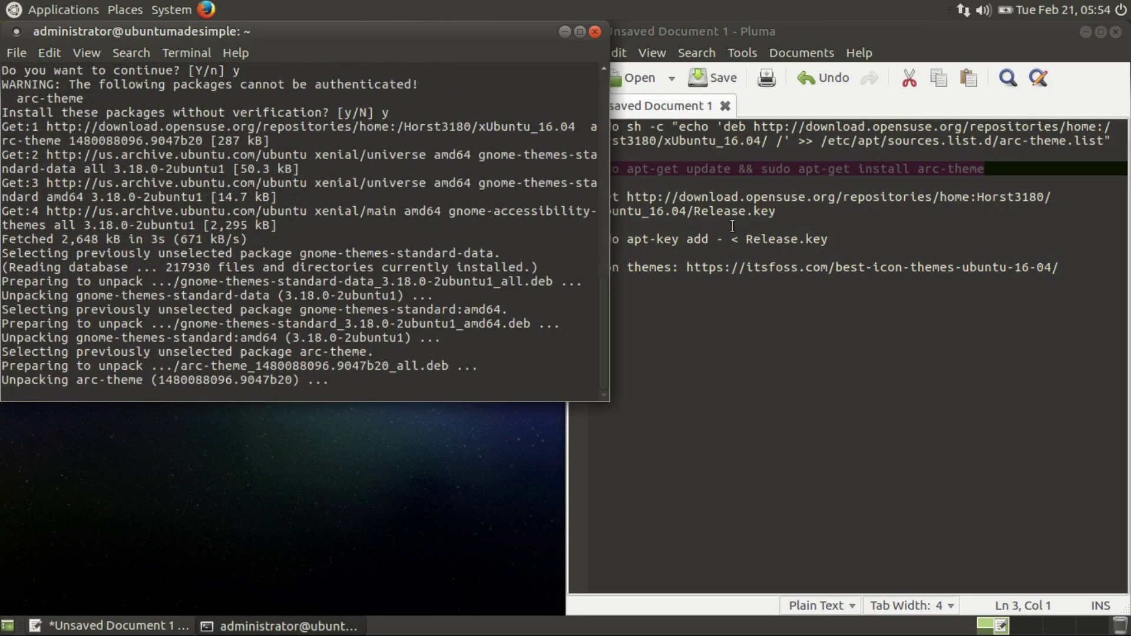
Copy the wget command from line 5 and run it to download Release.key
left_click_drag(777, 213, 587, 196)
right_click(606, 204)
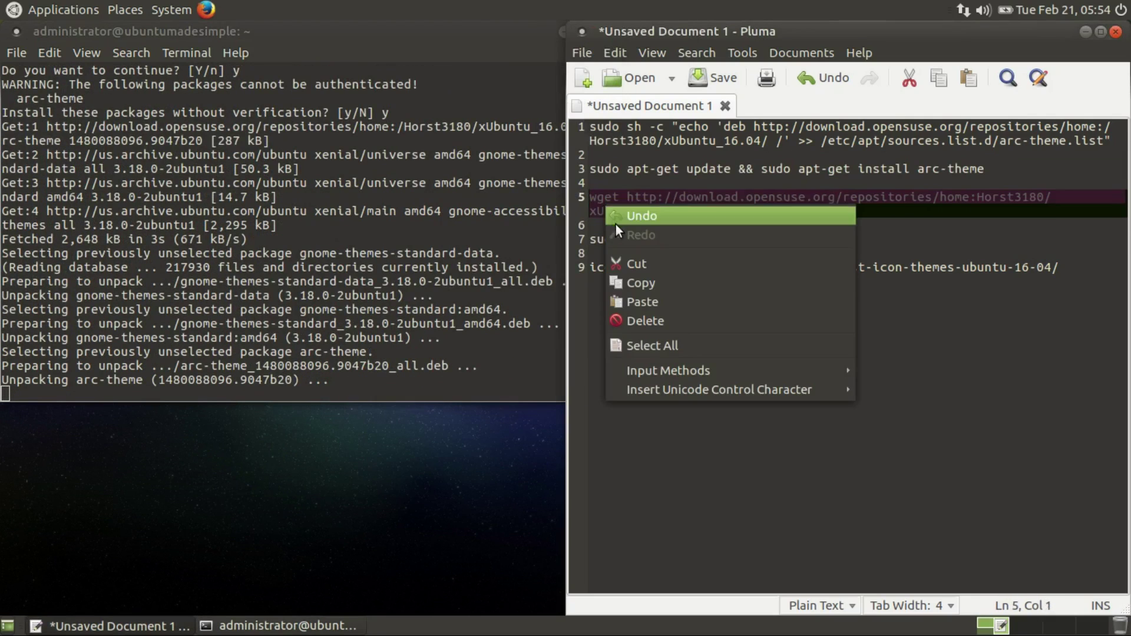
left_click(631, 282)
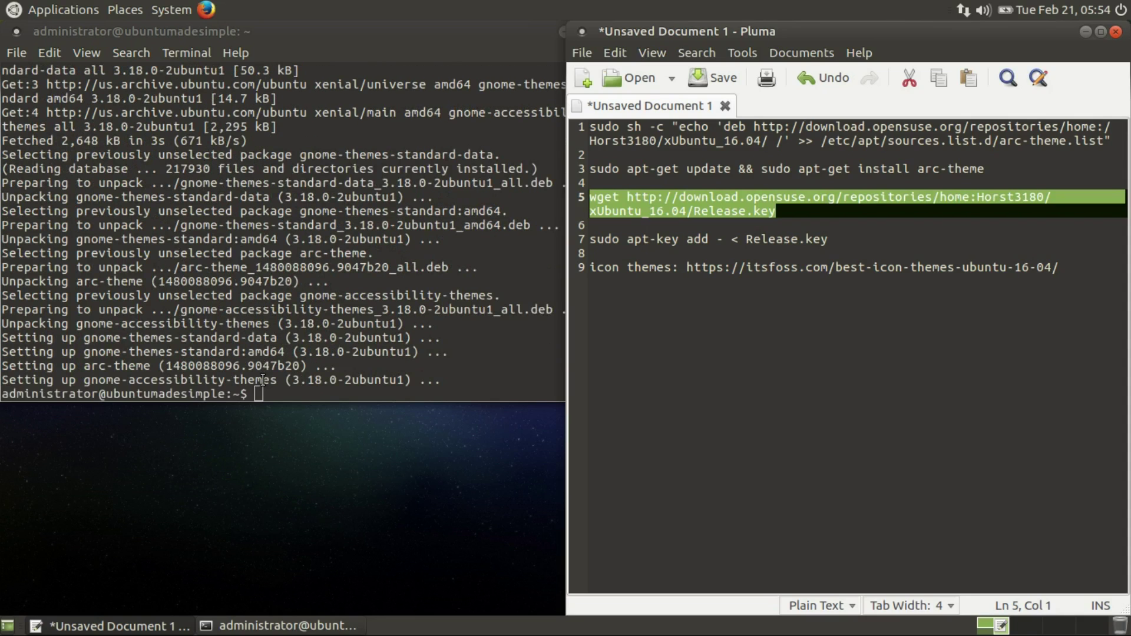
left_click(281, 389)
right_click(282, 390)
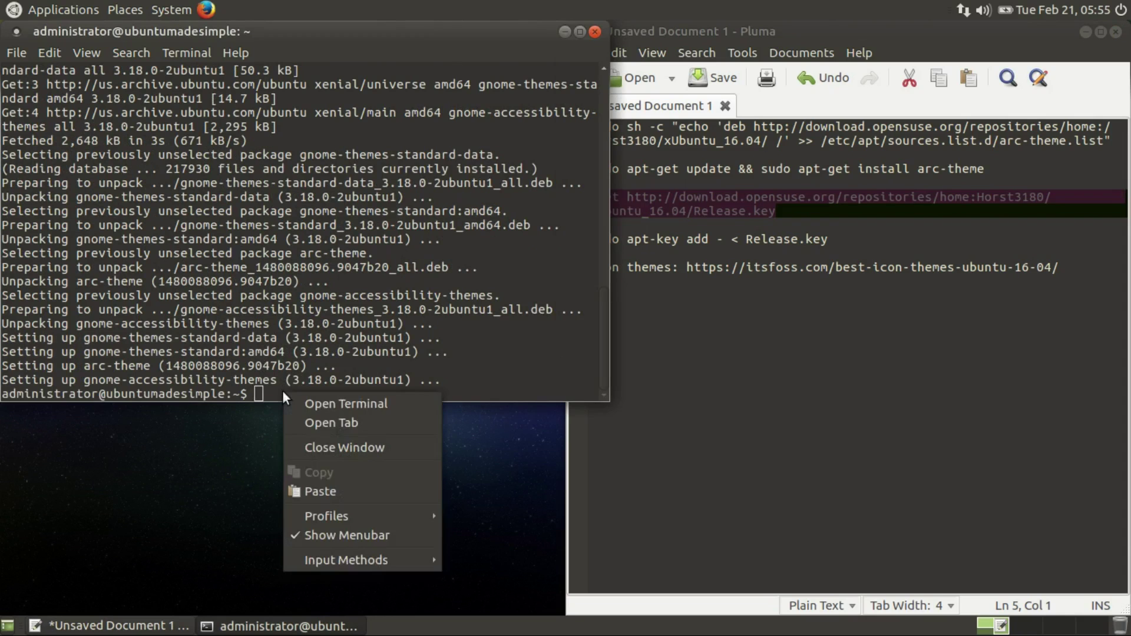
left_click(327, 486)
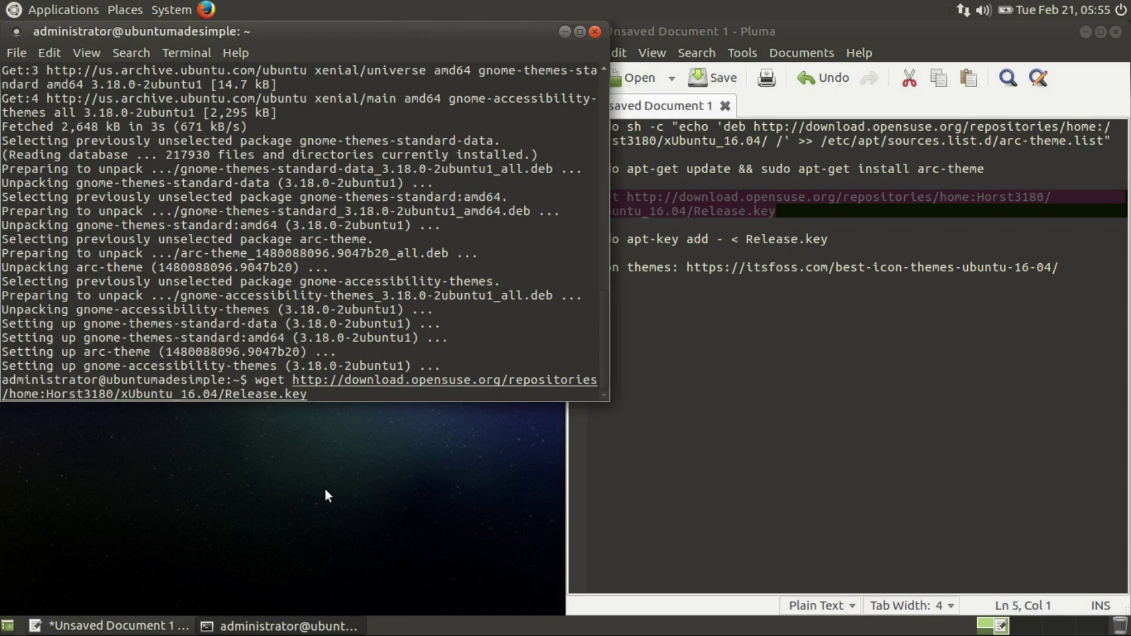
key("Return")
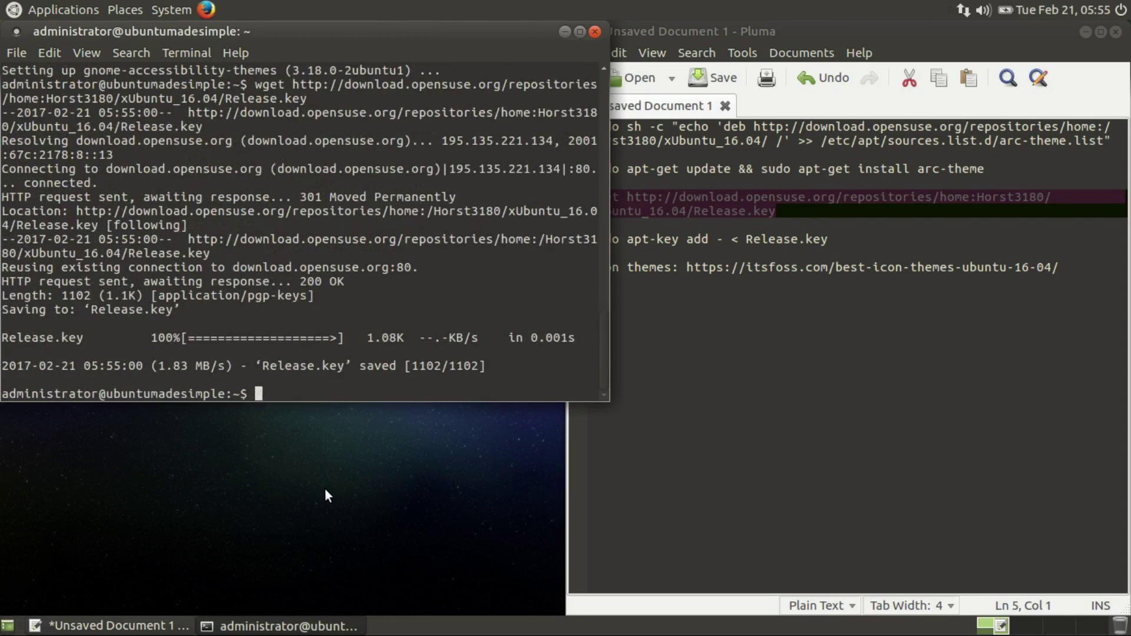
Copy the sudo apt-key add command from line 7 and run it in the terminal
left_click(823, 238)
left_click_drag(823, 238, 589, 238)
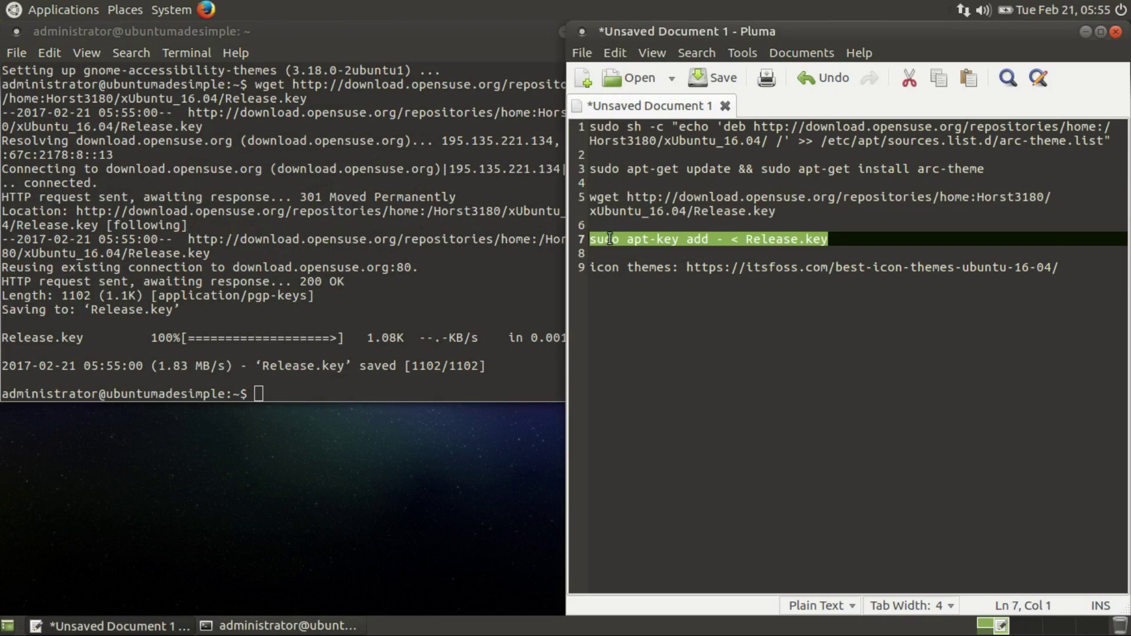
right_click(610, 238)
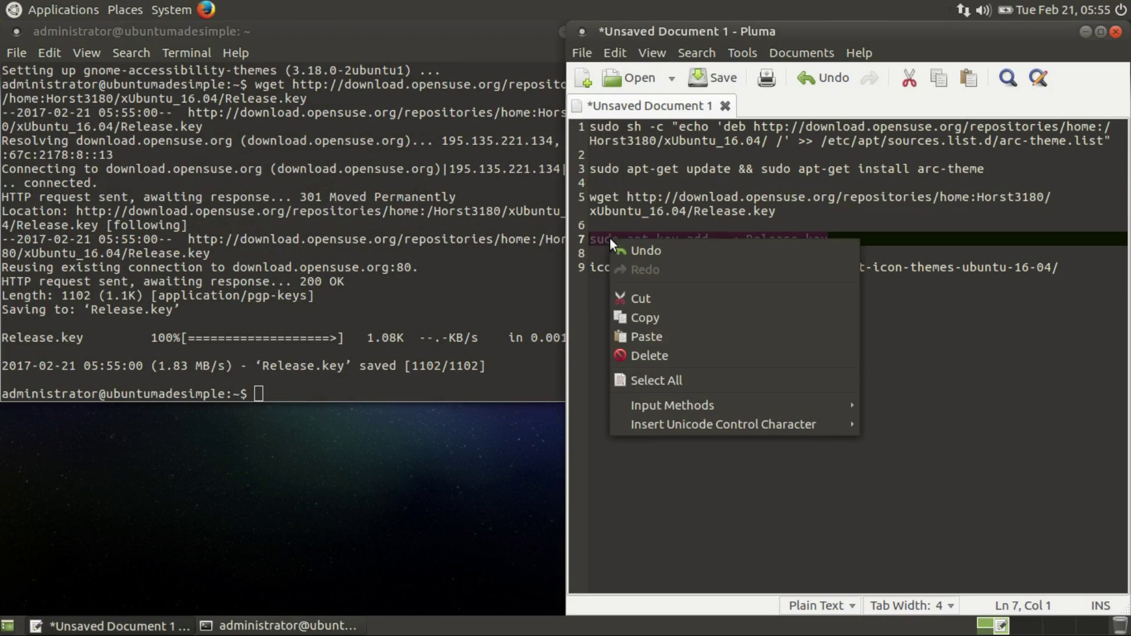
left_click(642, 316)
left_click(294, 387)
right_click(294, 387)
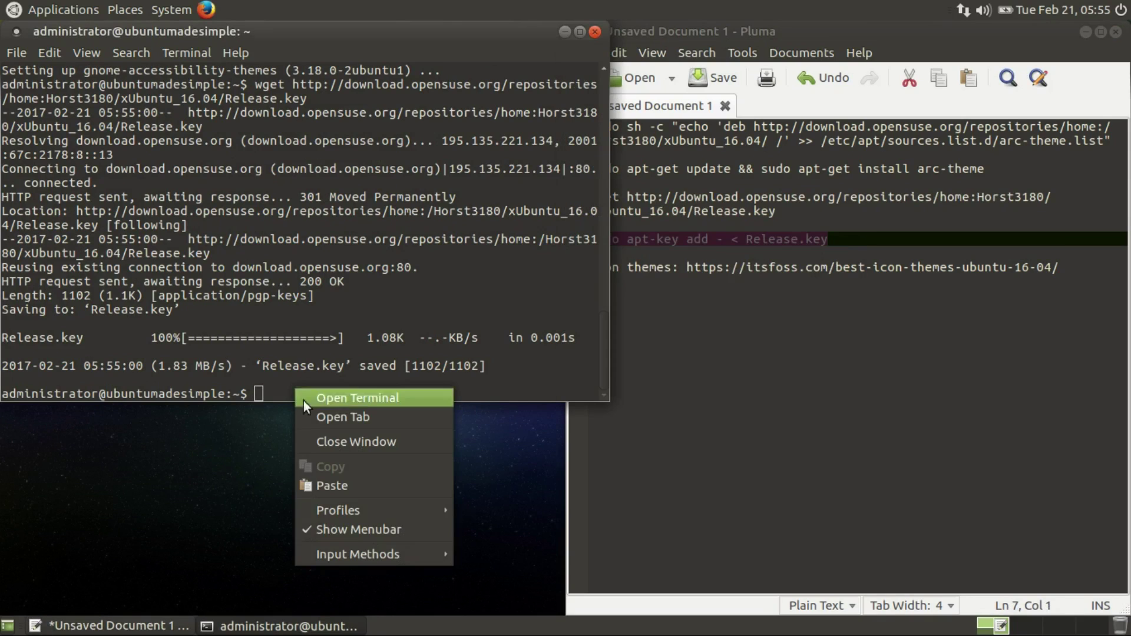
left_click(322, 484)
key("Return")
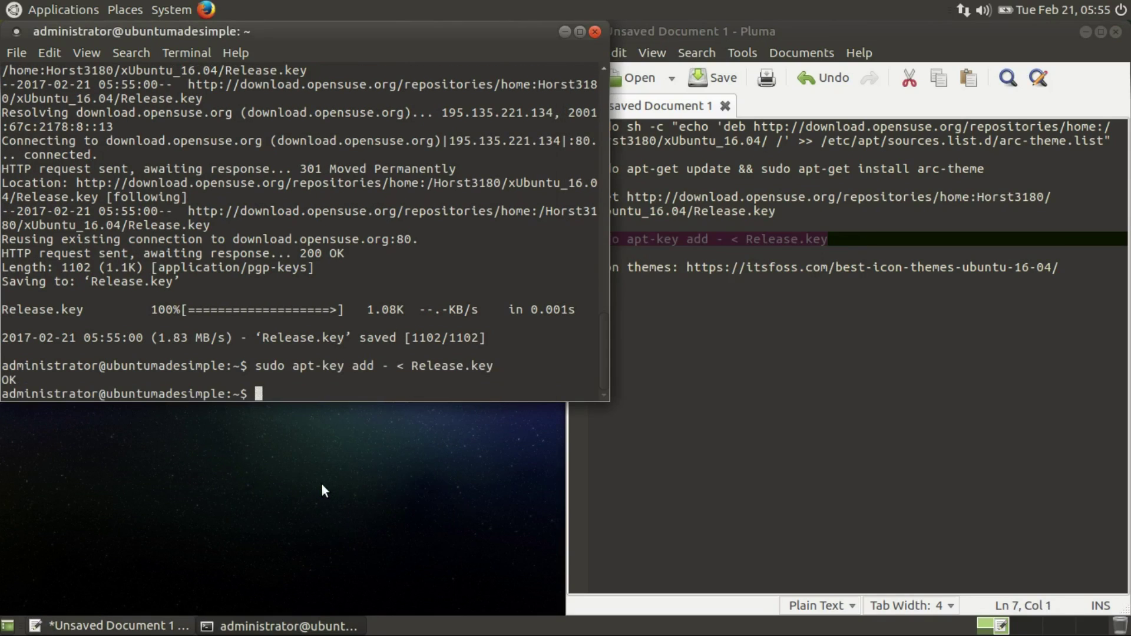
Copy the itsfoss.com icon-themes URL from line 9 and load the article in Firefox
left_click(794, 267)
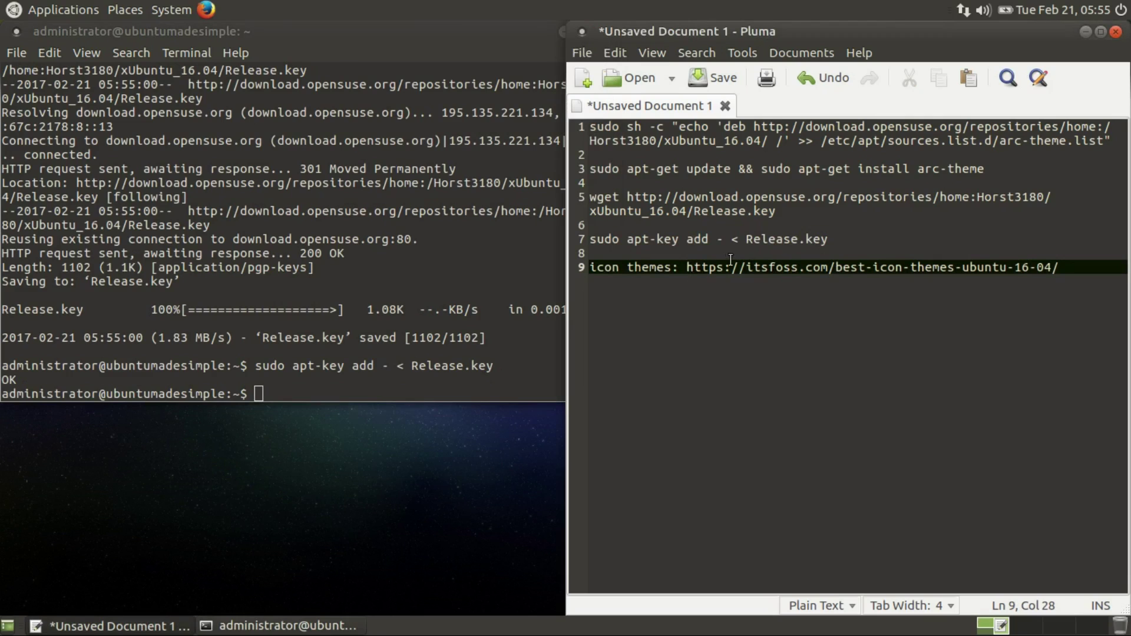
left_click_drag(687, 270, 1057, 275)
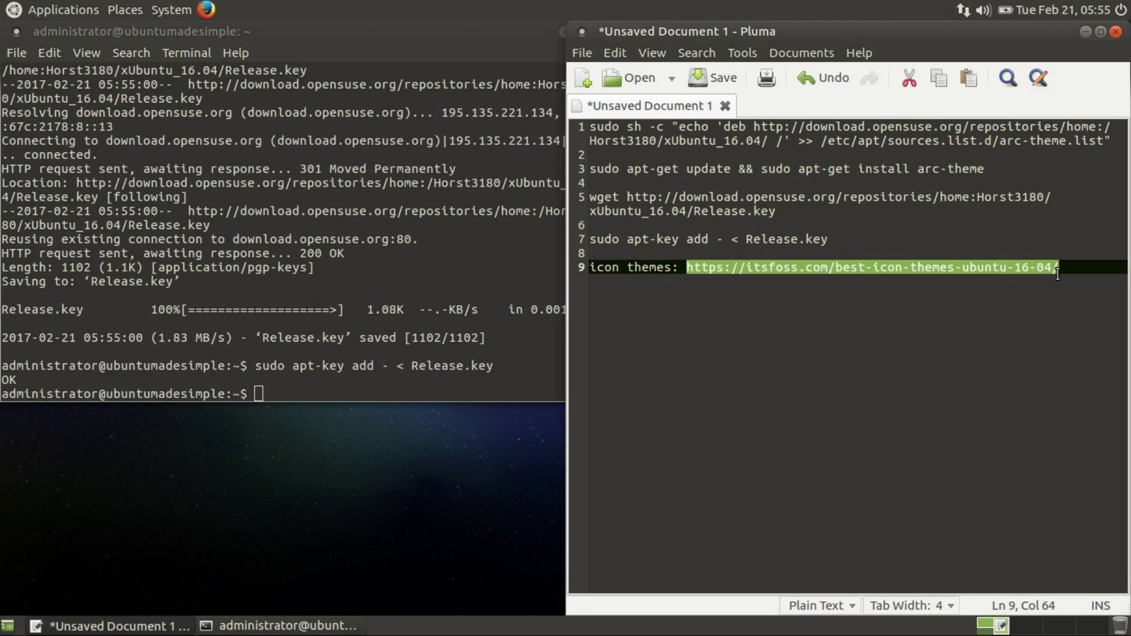
right_click(1017, 269)
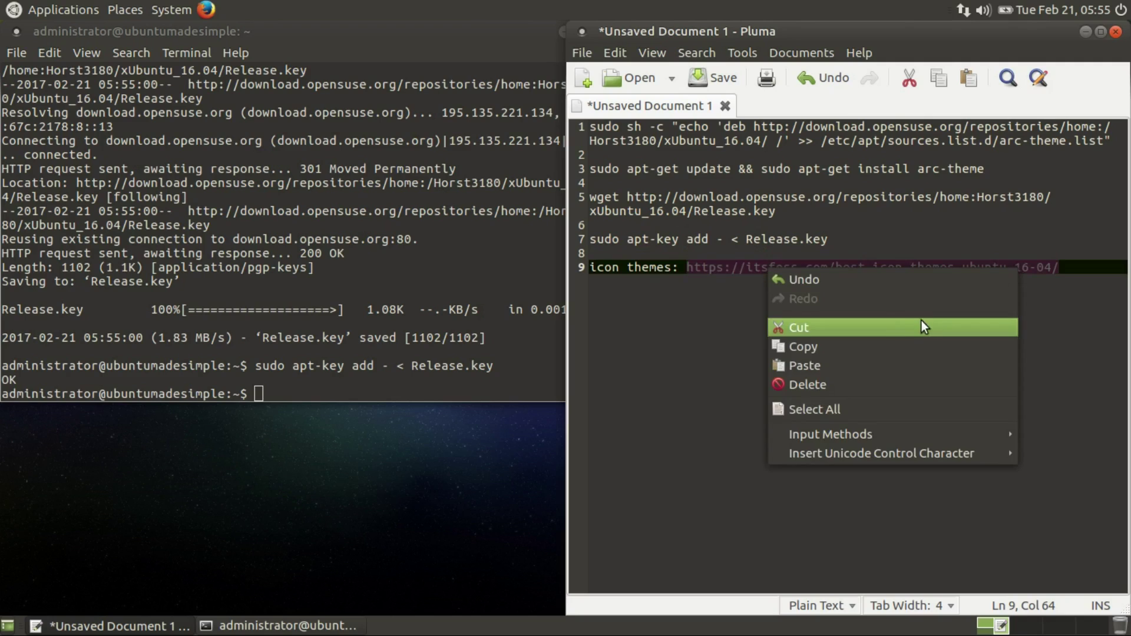
left_click(892, 349)
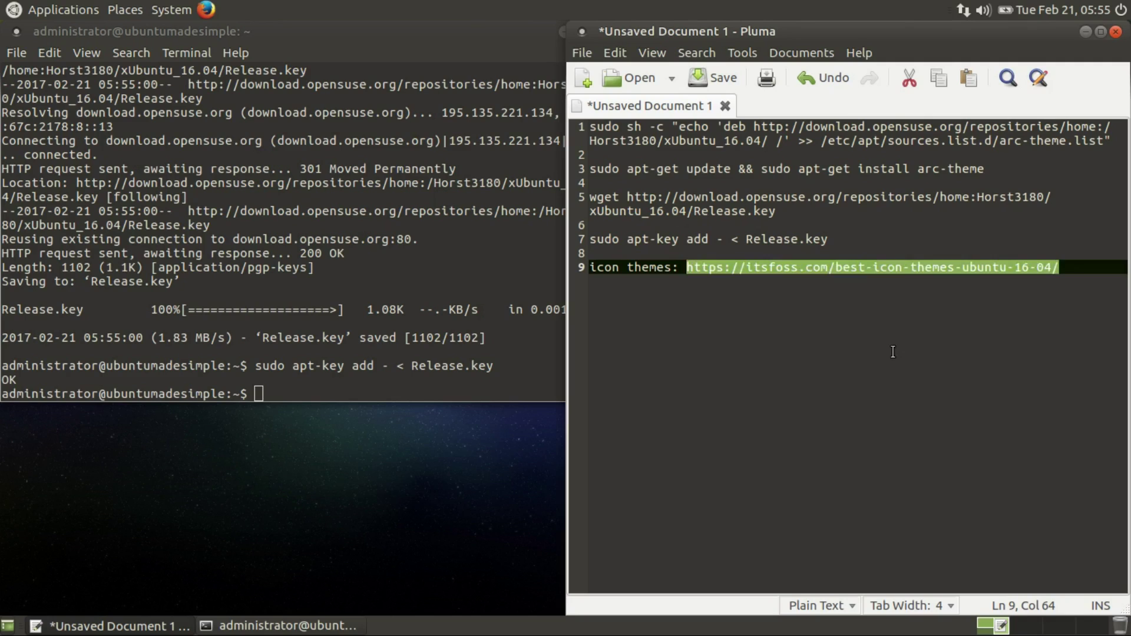
left_click(205, 9)
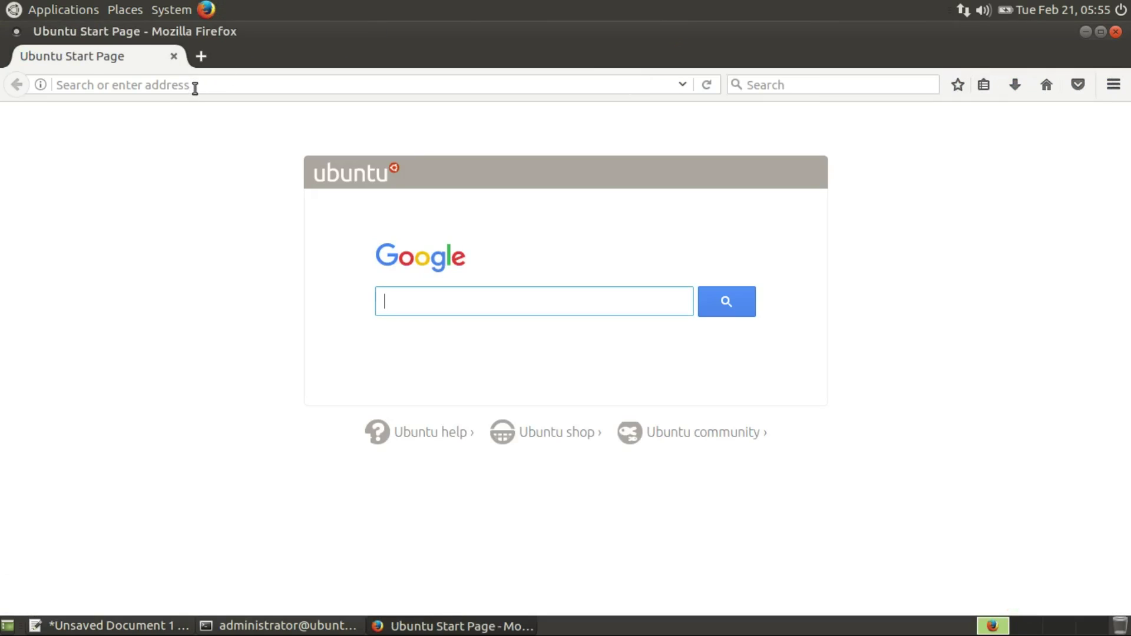
left_click(195, 88)
key("ctrl+v")
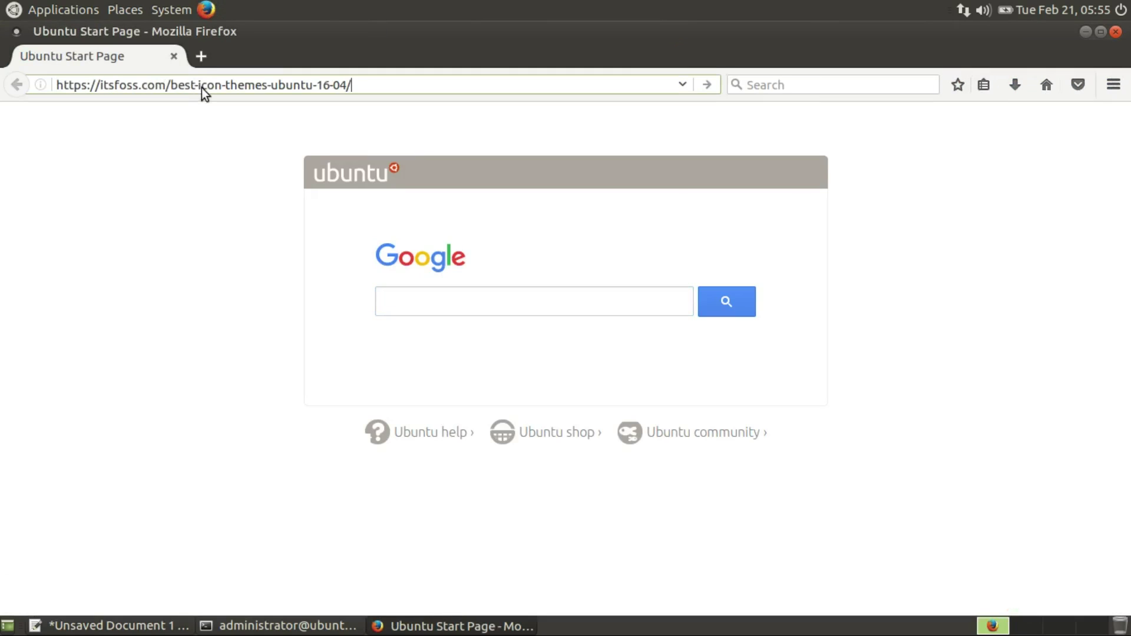
key("Return")
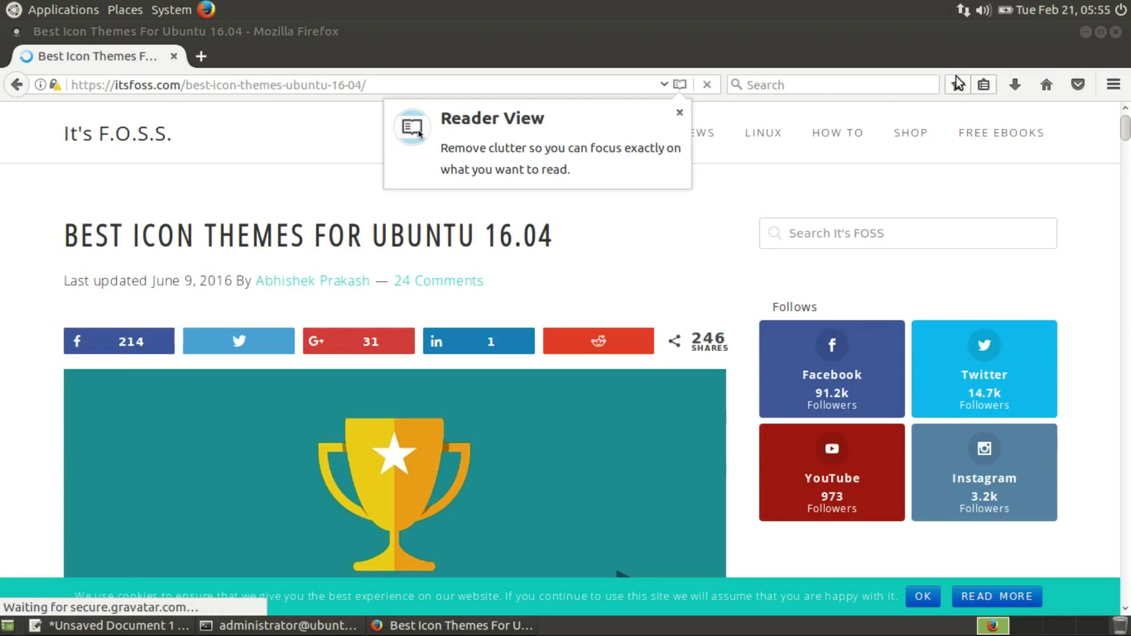
left_click(1125, 203)
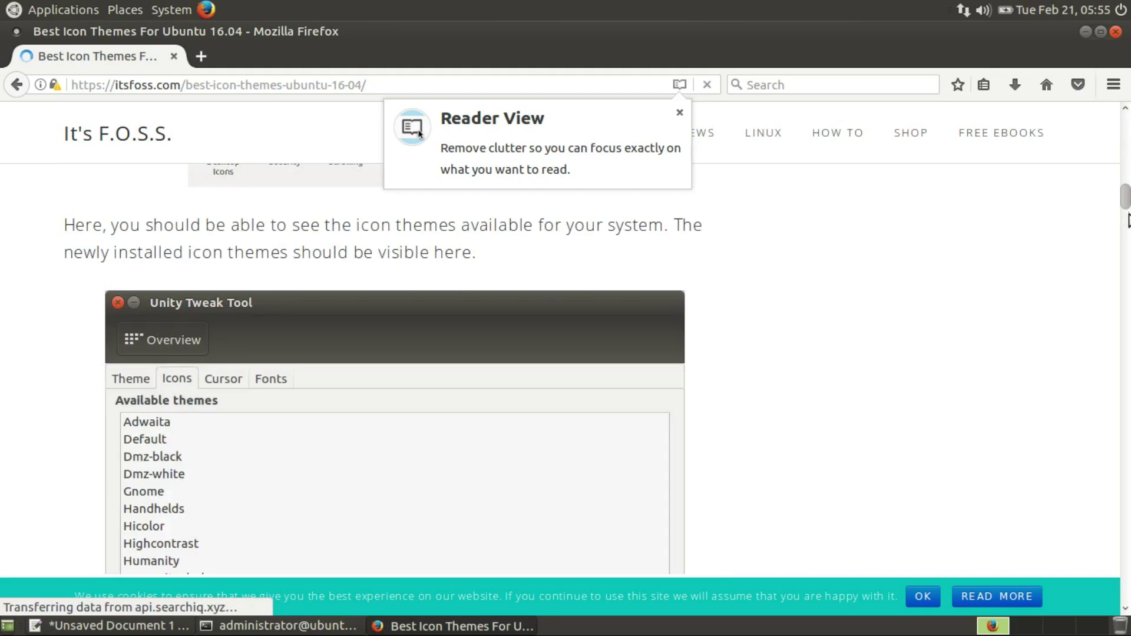
Scroll the article down to the Numix section's install commands
left_click_drag(1128, 215, 1127, 411)
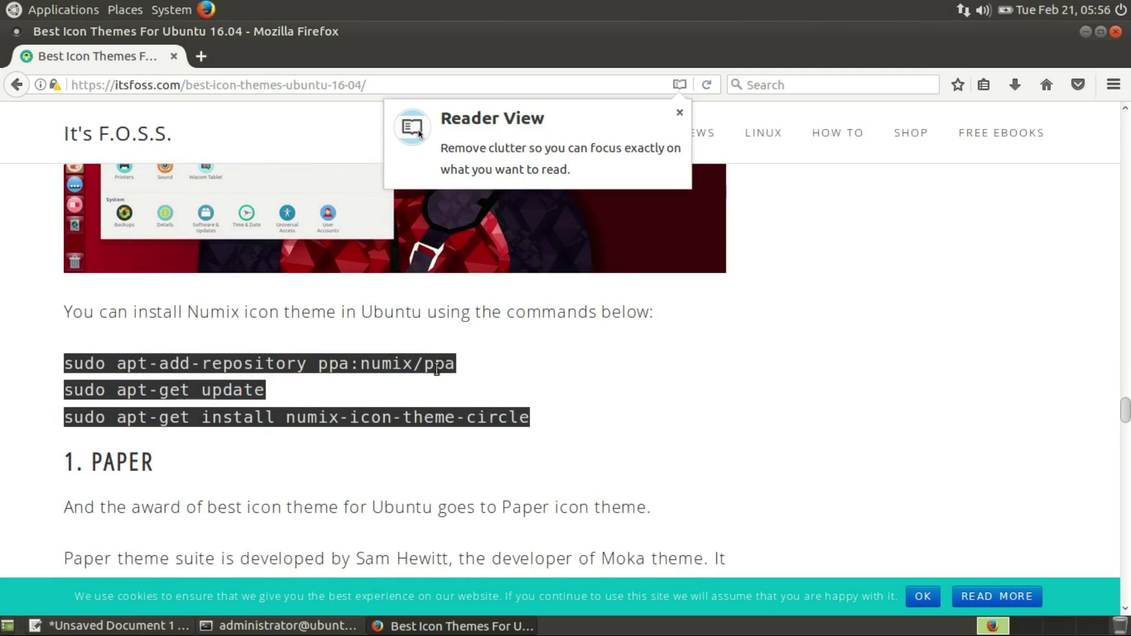
Copy the apt-add-repository ppa:numix/ppa command into the terminal, run it and confirm
left_click_drag(449, 365, 327, 355)
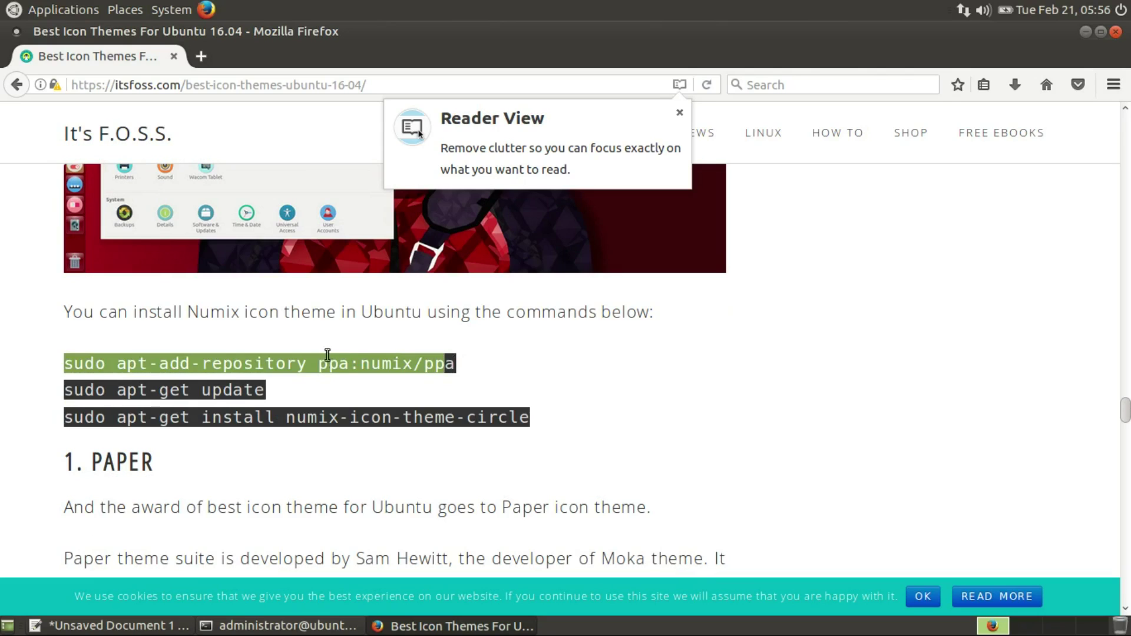
triple_click(437, 365)
left_click(327, 628)
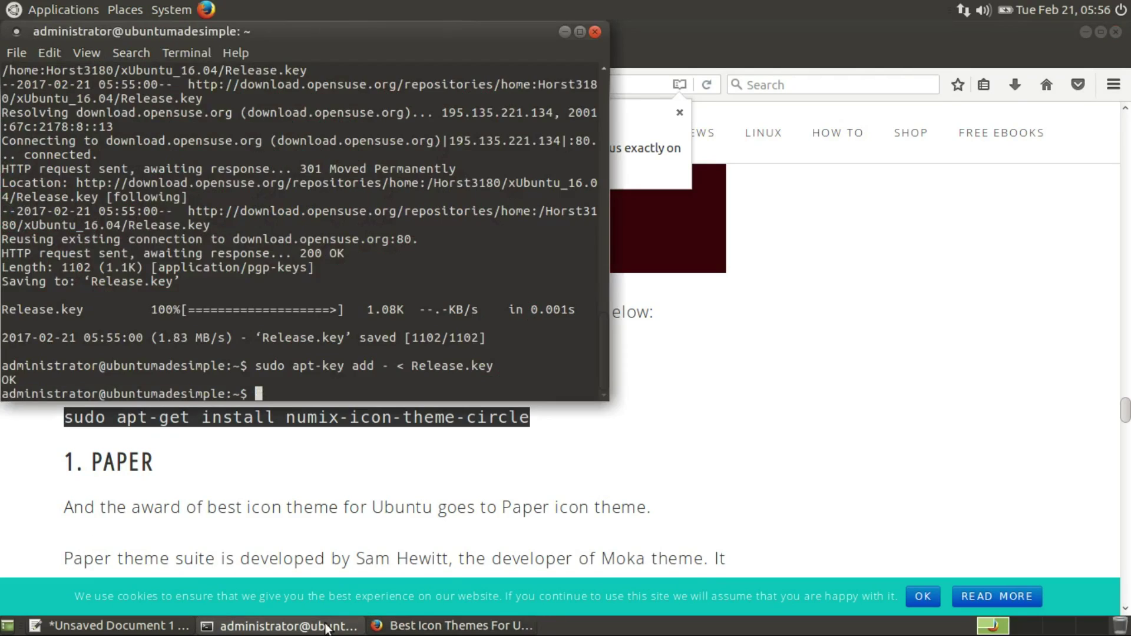
key("ctrl+shift+v")
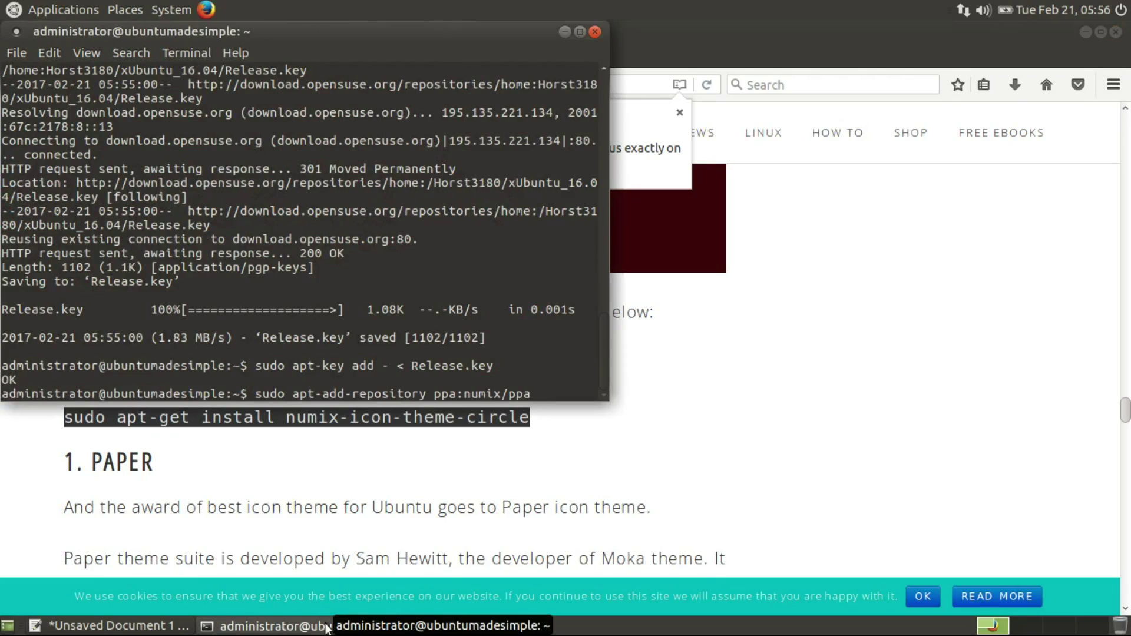
key("Return")
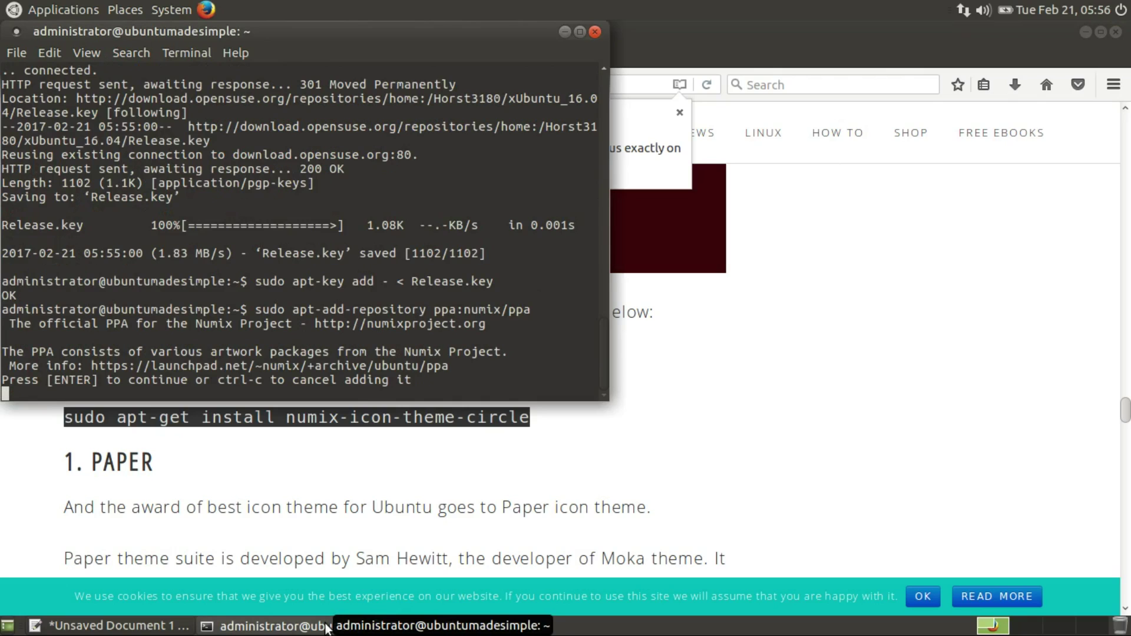
key("Return")
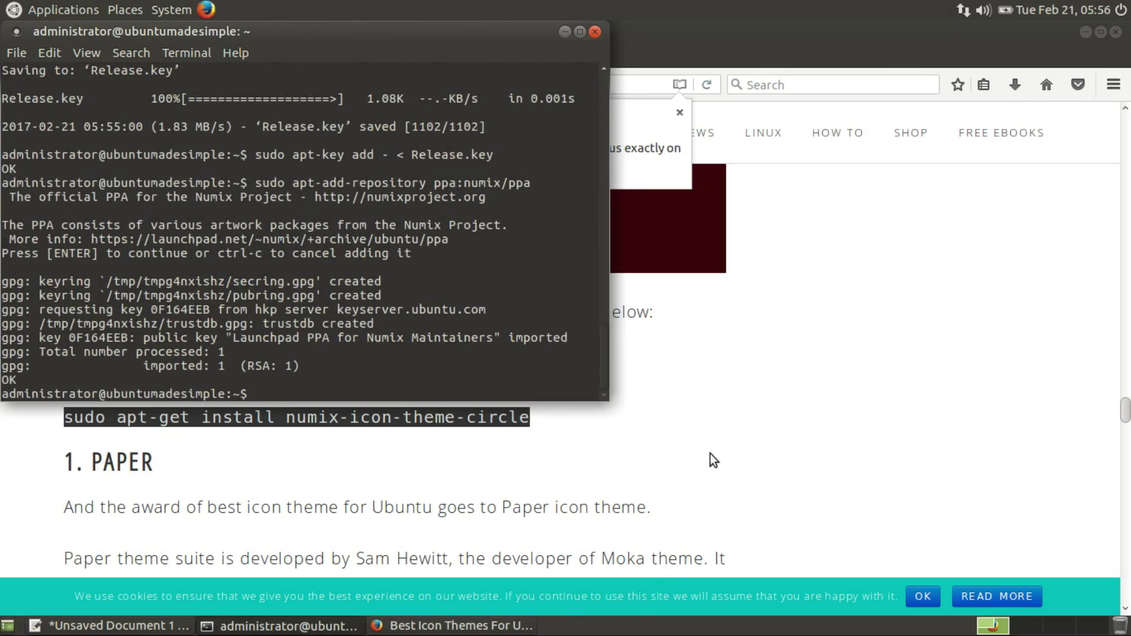
Copy the sudo apt-get update command from the article and run it in the terminal
left_click(709, 460)
left_click_drag(259, 391, 77, 390)
right_click(78, 392)
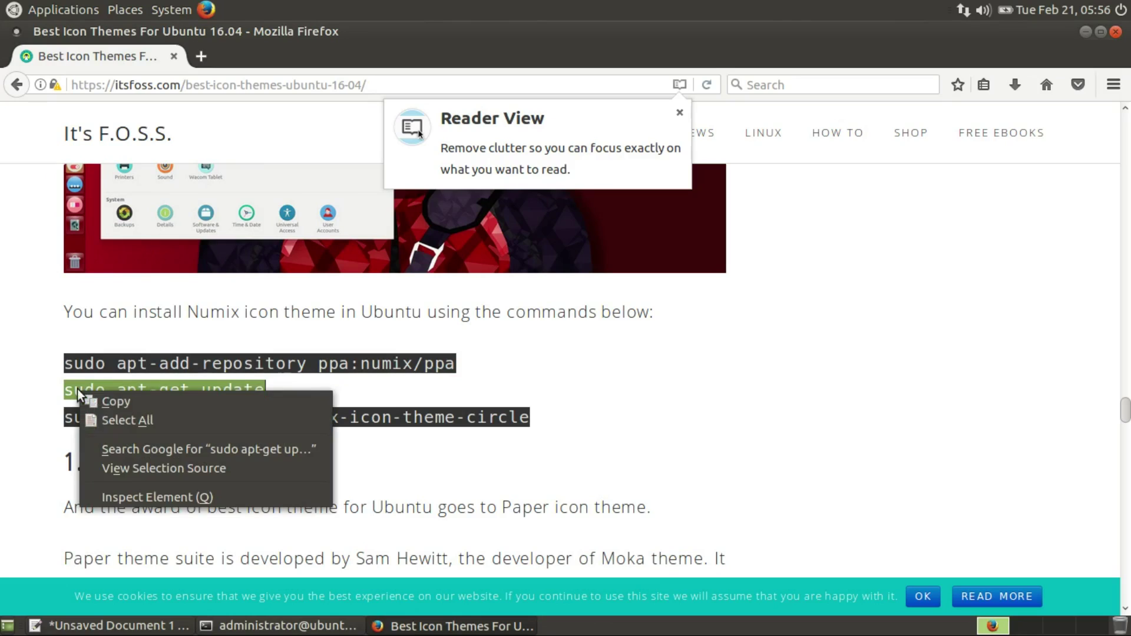
left_click(115, 403)
left_click(280, 626)
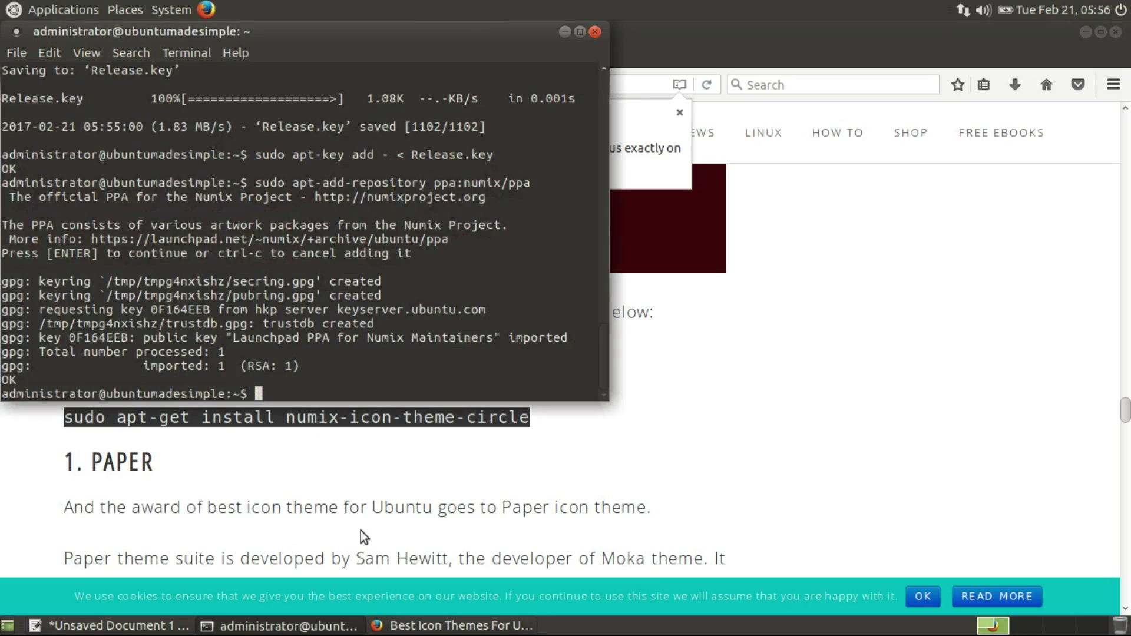
right_click(267, 385)
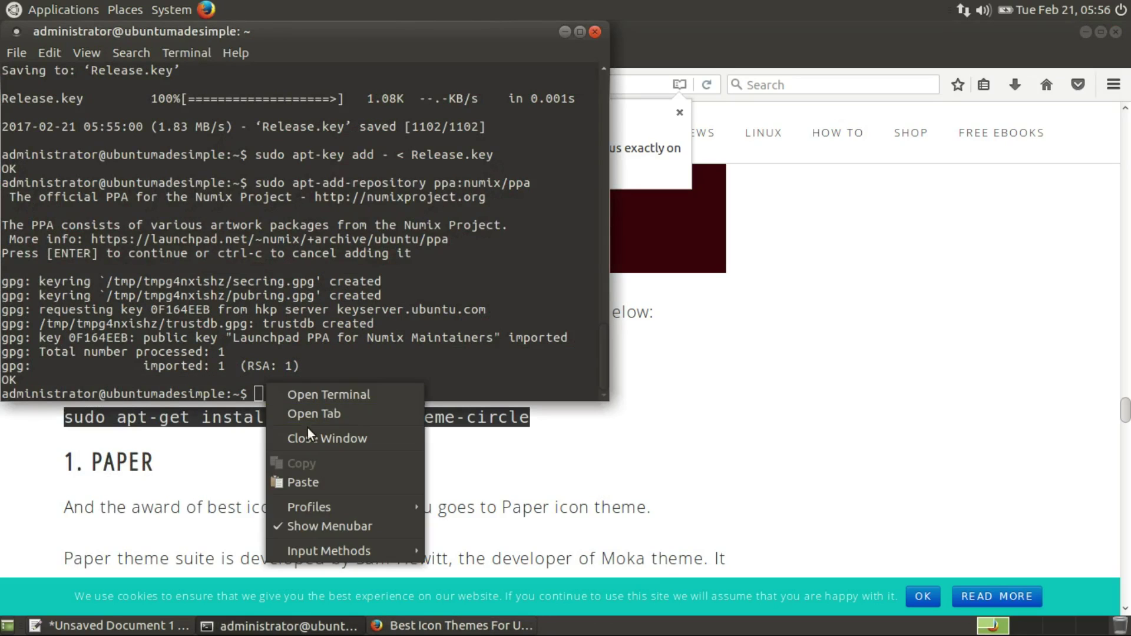
left_click(310, 480)
key("Return")
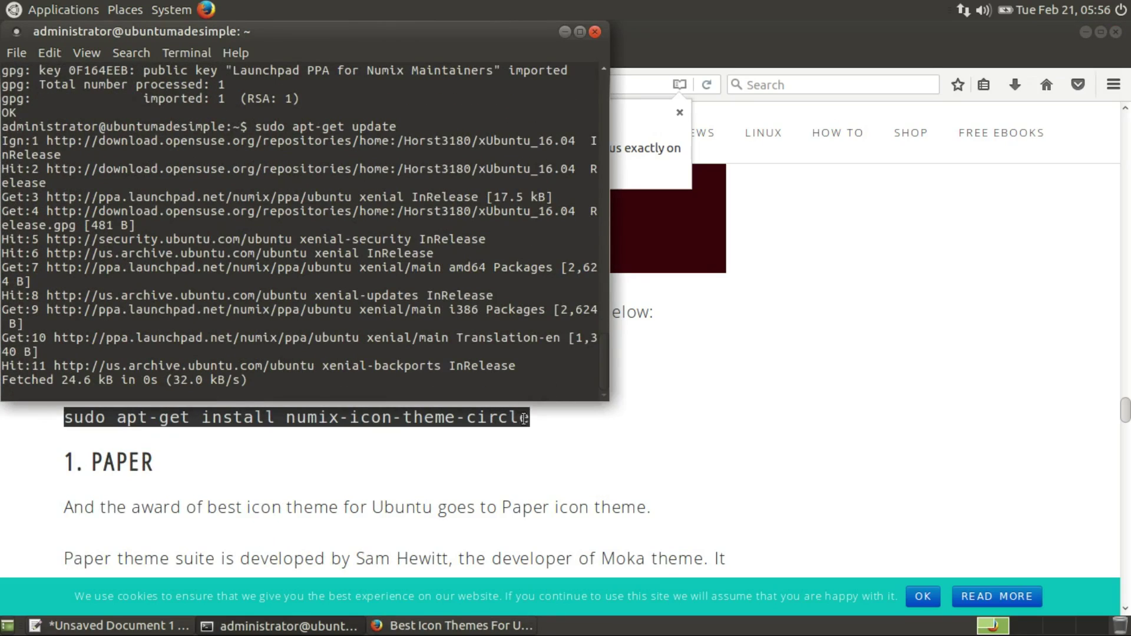
Copy and run the numix-icon-theme-circle install command, answering y to the prompt
left_click_drag(530, 417, 414, 416)
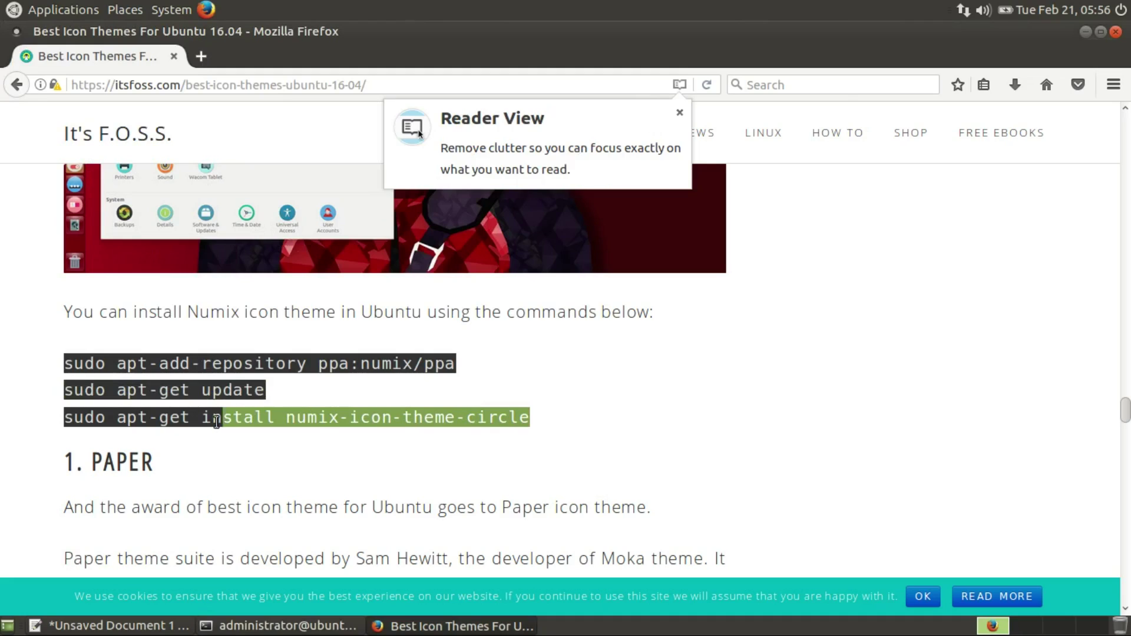
left_click_drag(217, 421, 63, 413)
right_click(75, 417)
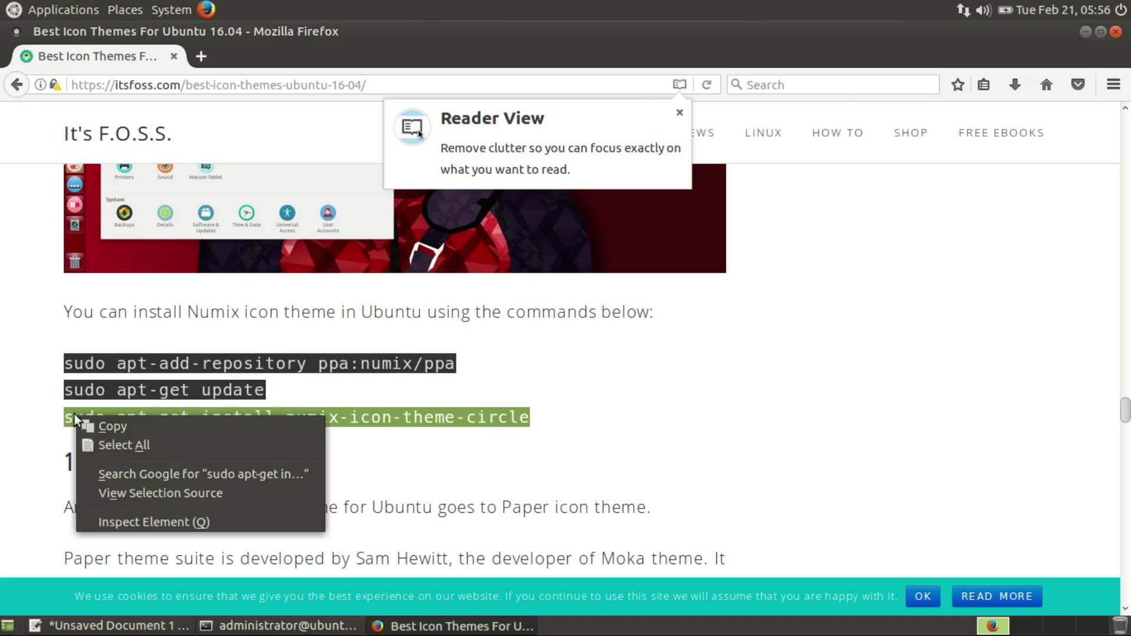
left_click(106, 427)
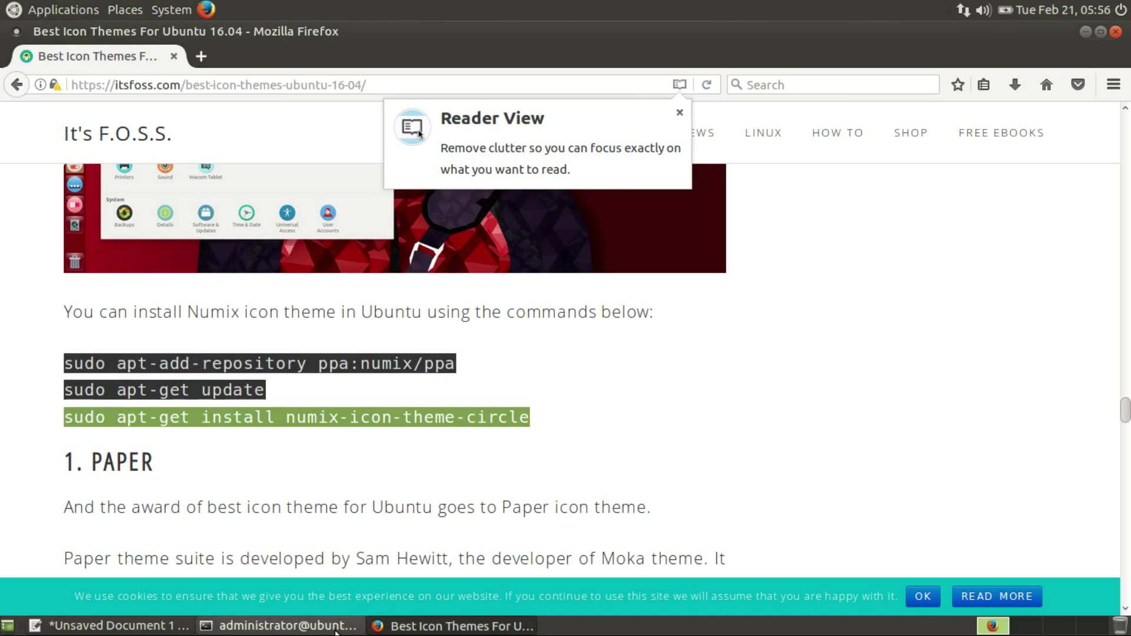
left_click(335, 628)
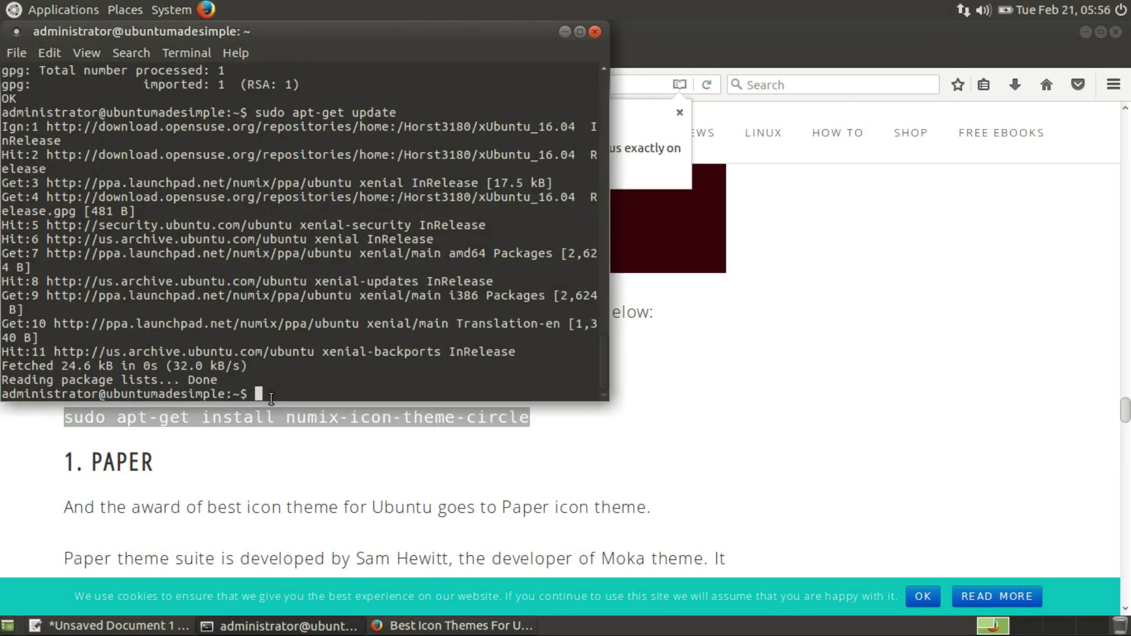
right_click(271, 398)
left_click(324, 499)
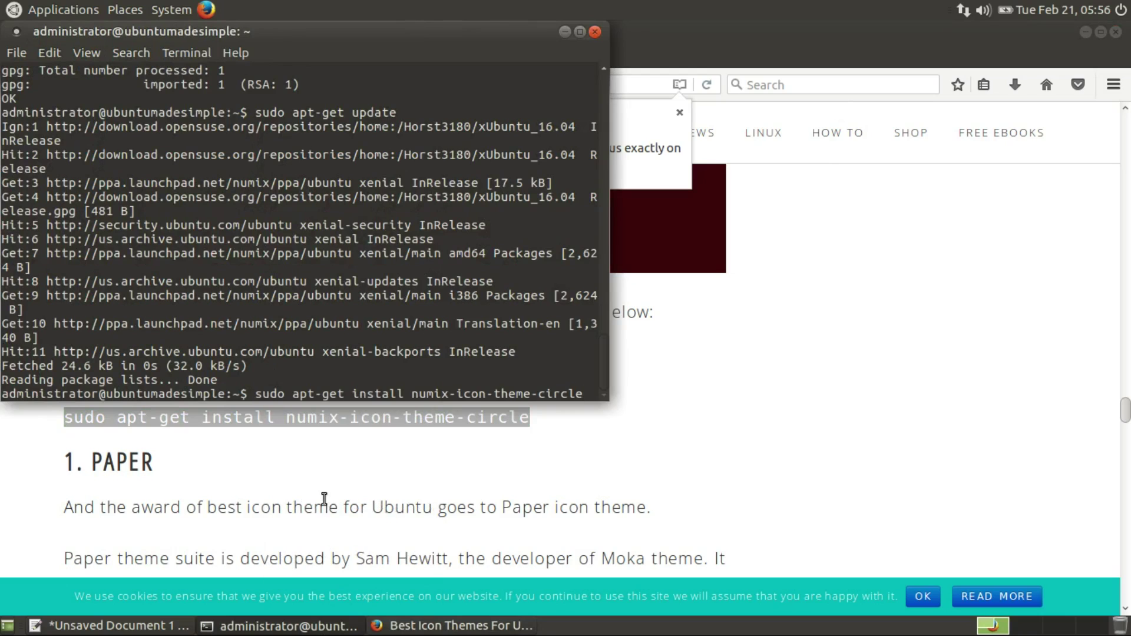
key("Return")
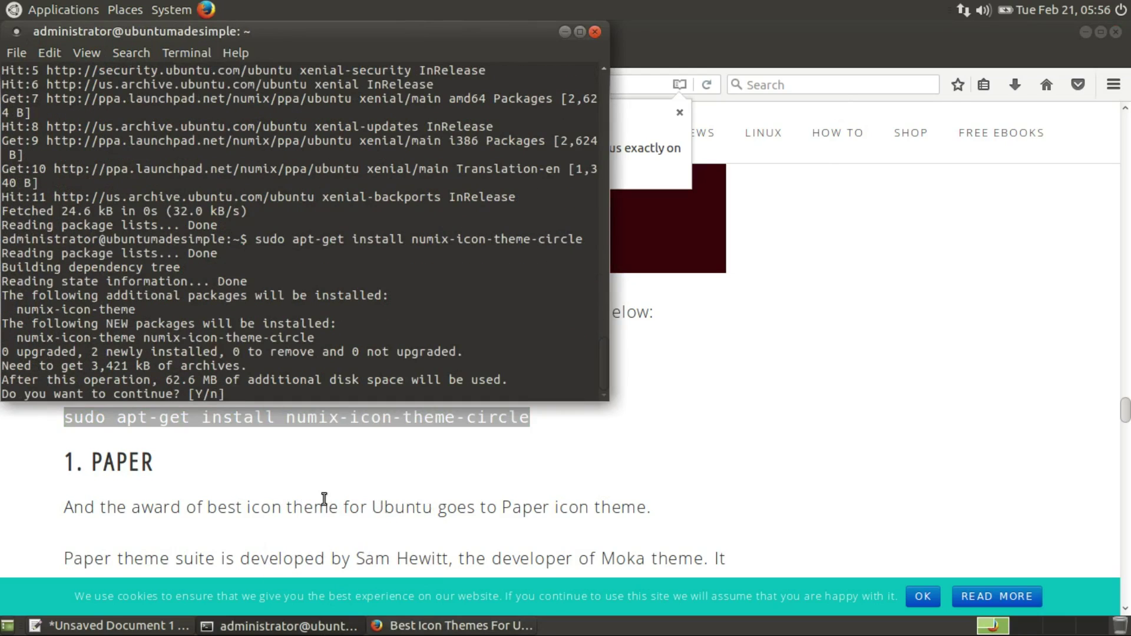
type("y")
key("Return")
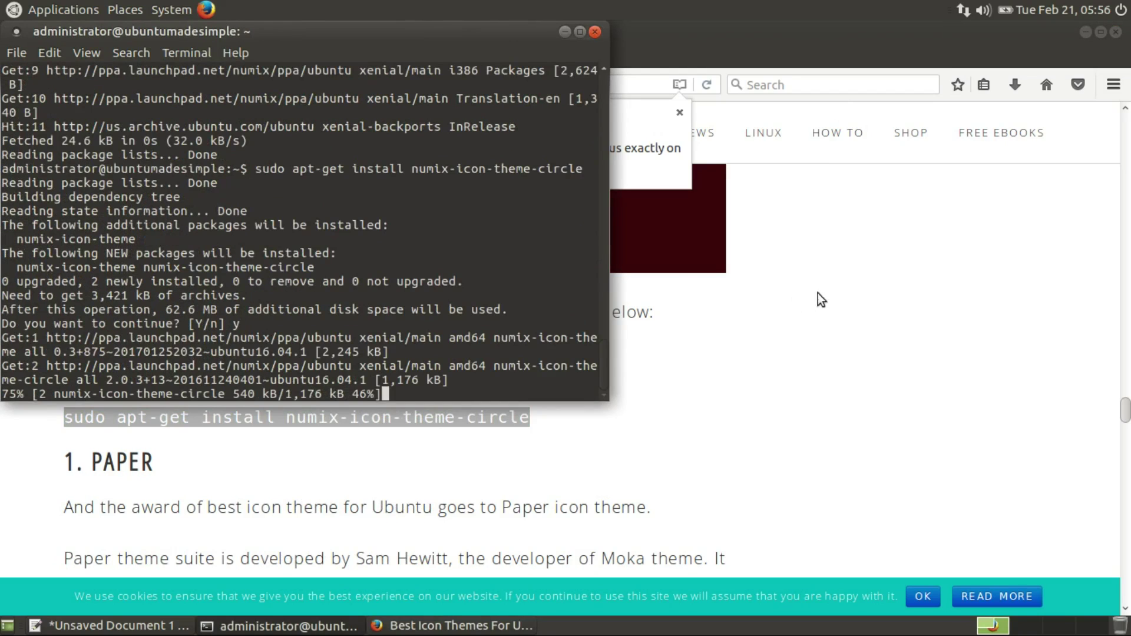
left_click(842, 285)
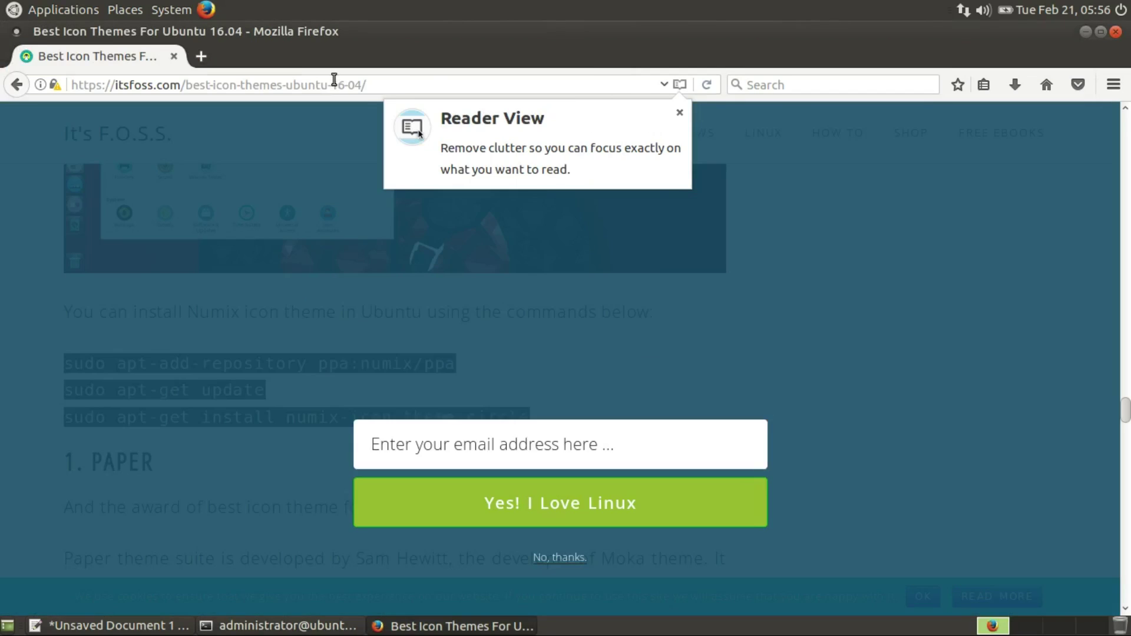
Search Google for 'icon themes ubuntu' from the Firefox address bar
left_click(337, 82)
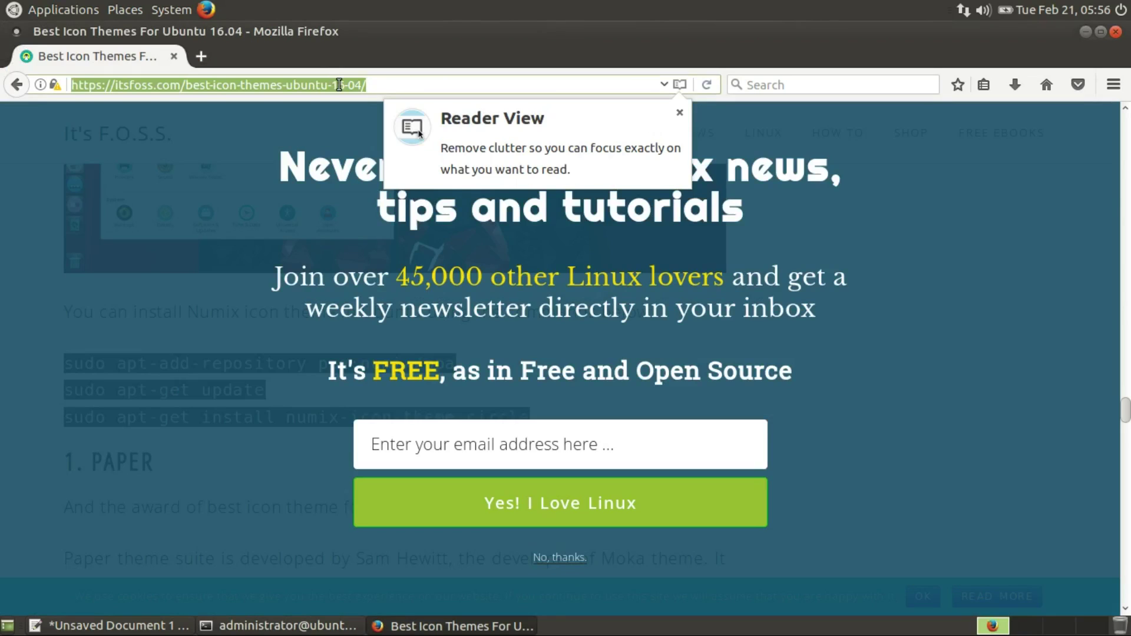
type("icon ")
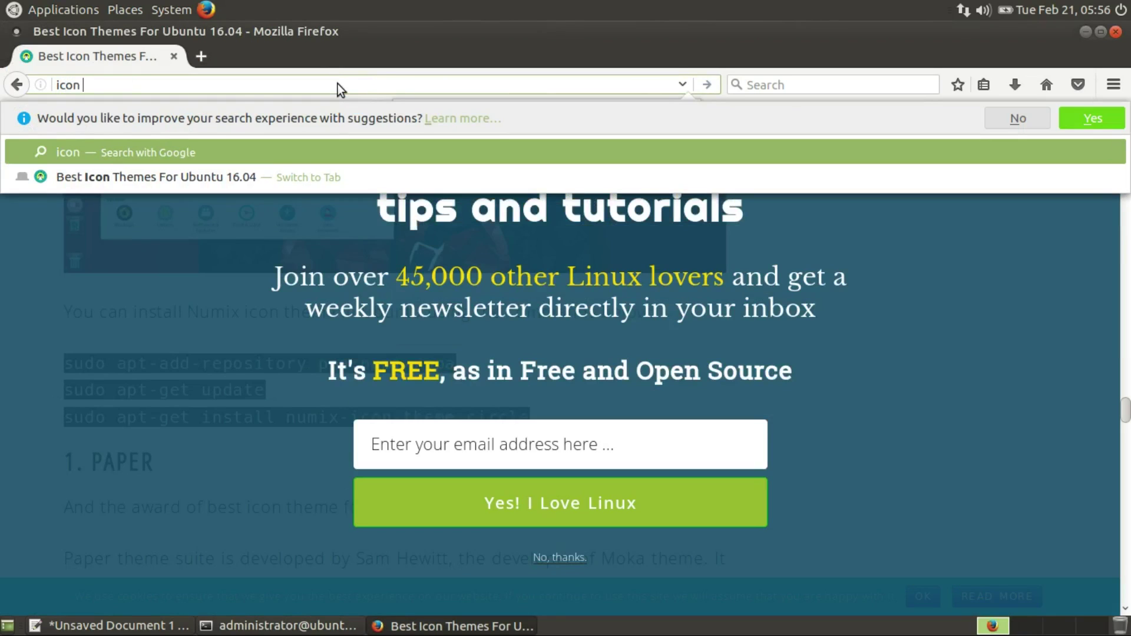
type("themes u")
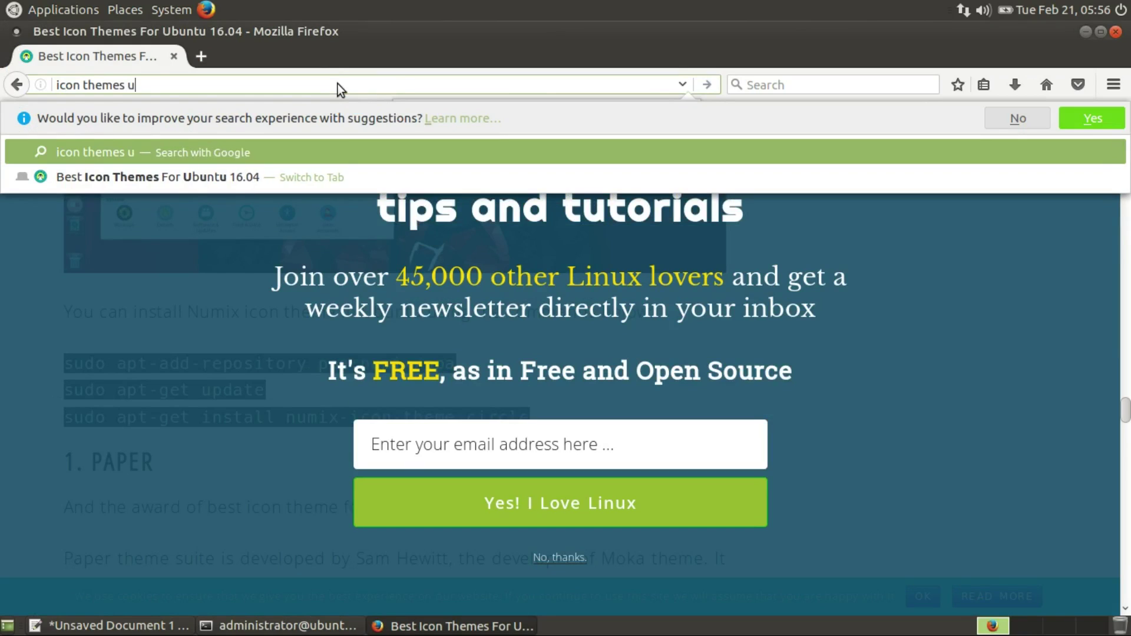
type("buntu")
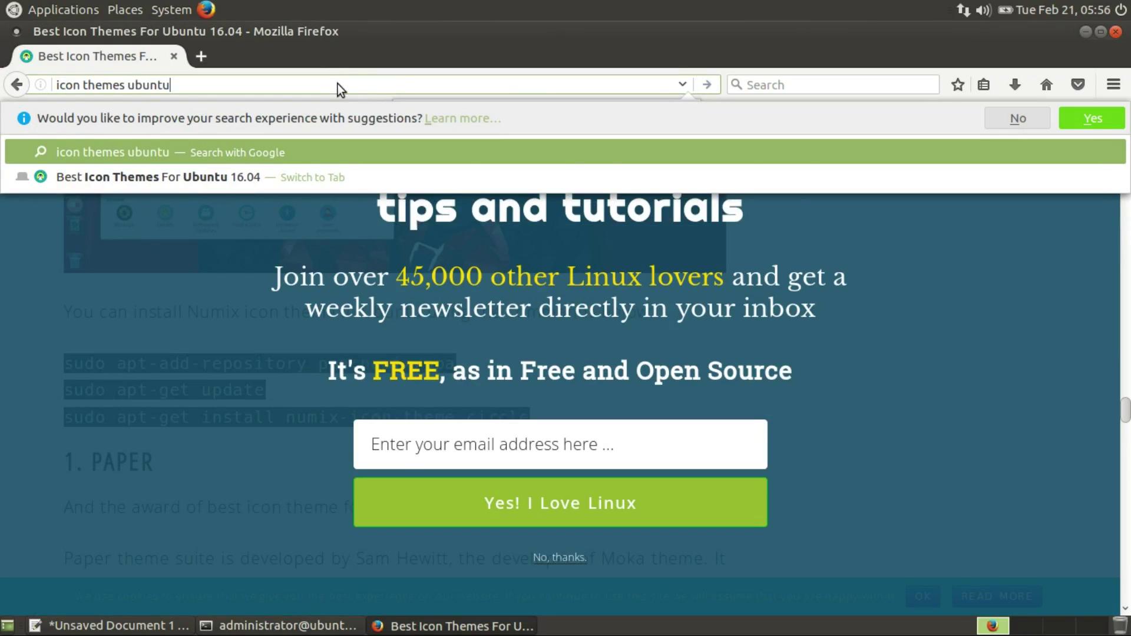
key("Return")
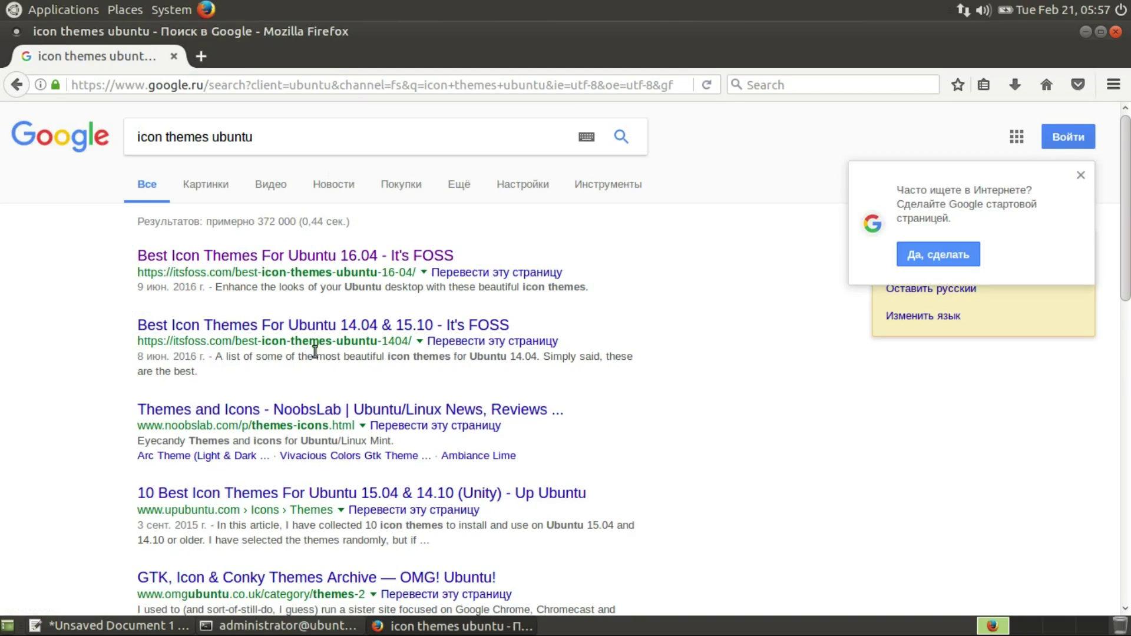
Close Firefox and minimize the Pluma notes window while the Numix install finishes
left_click(1118, 32)
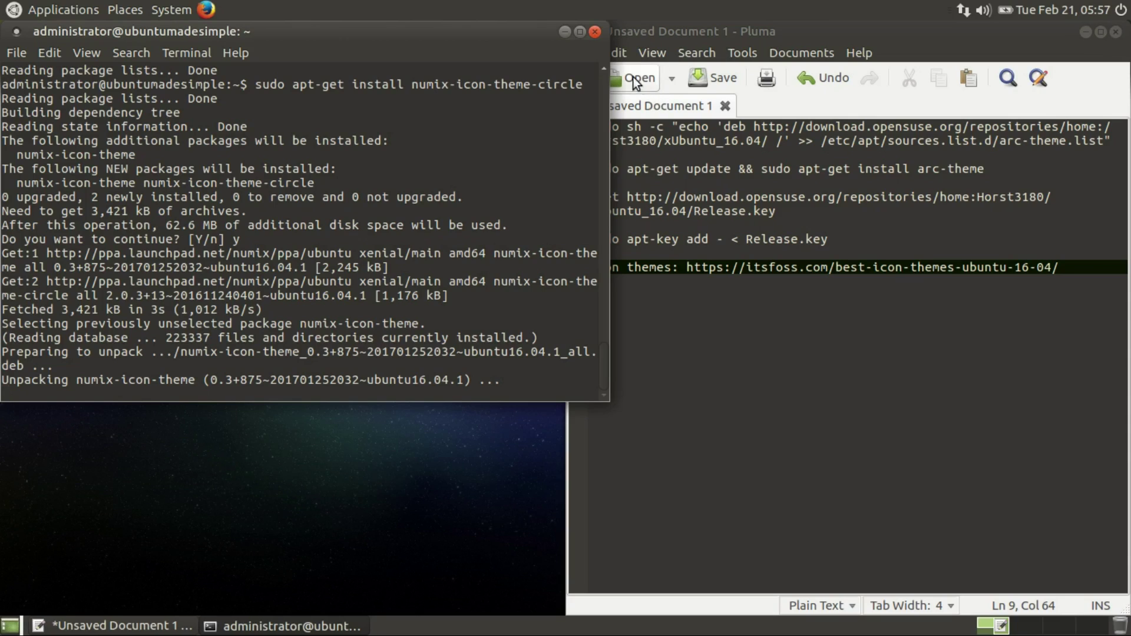
left_click(1085, 32)
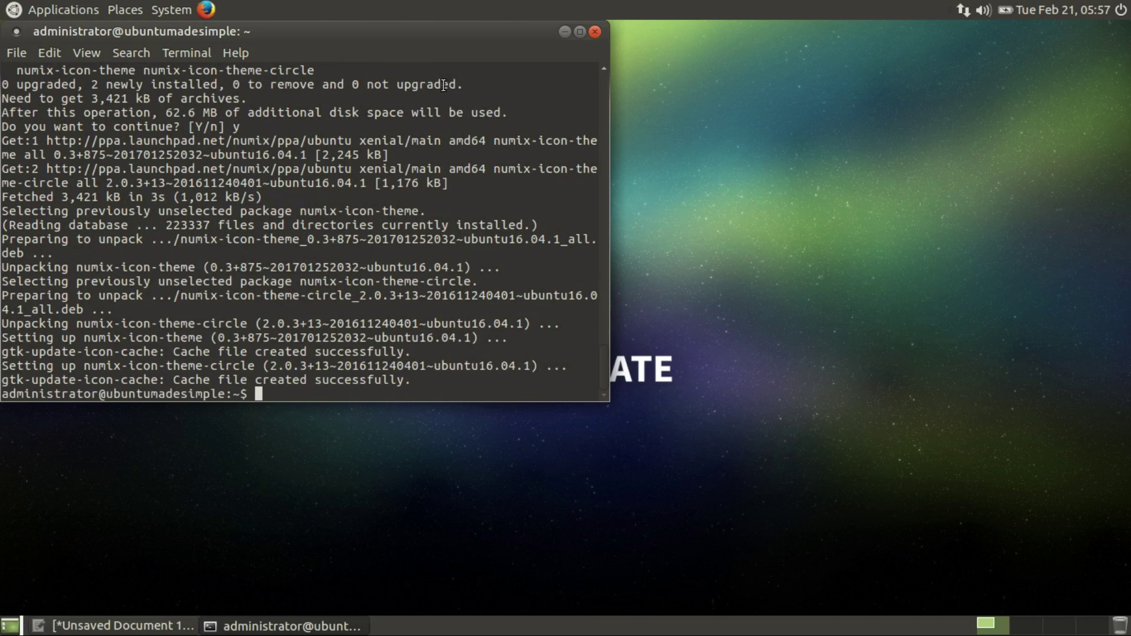
Close the terminal and open Appearance from System > Preferences > Look and Feel
left_click(595, 31)
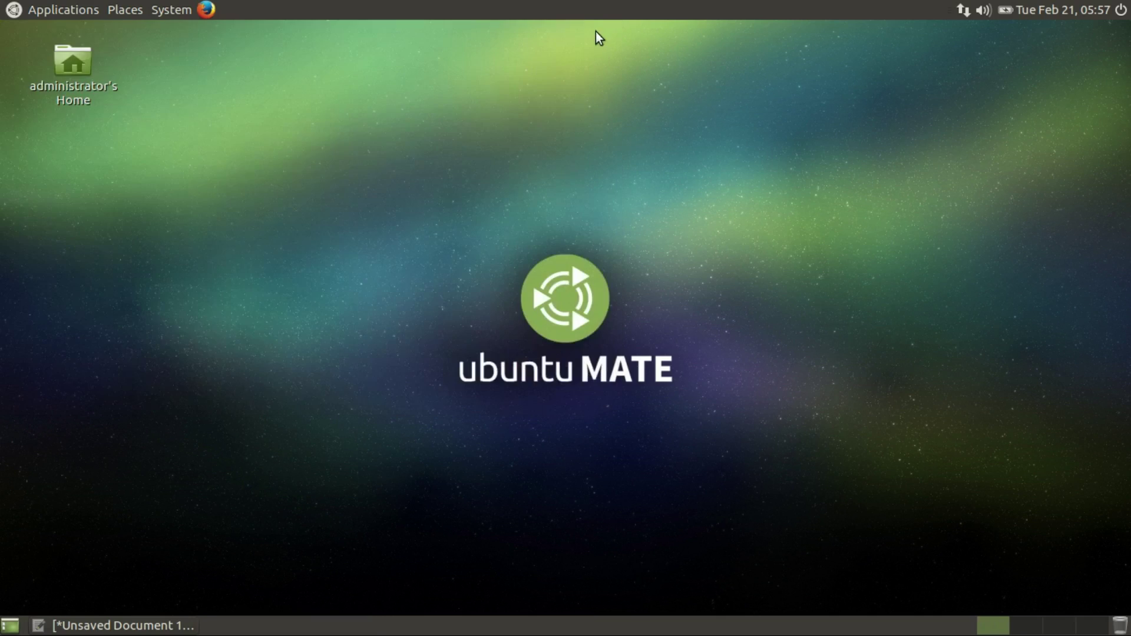
left_click(171, 10)
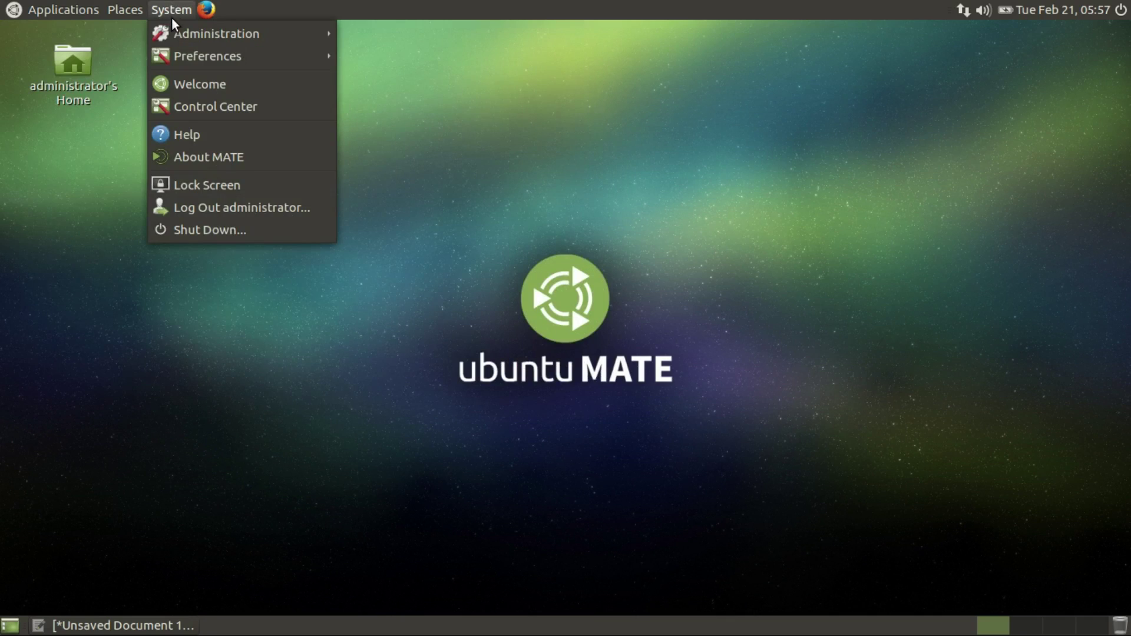
mouse_move(189, 53)
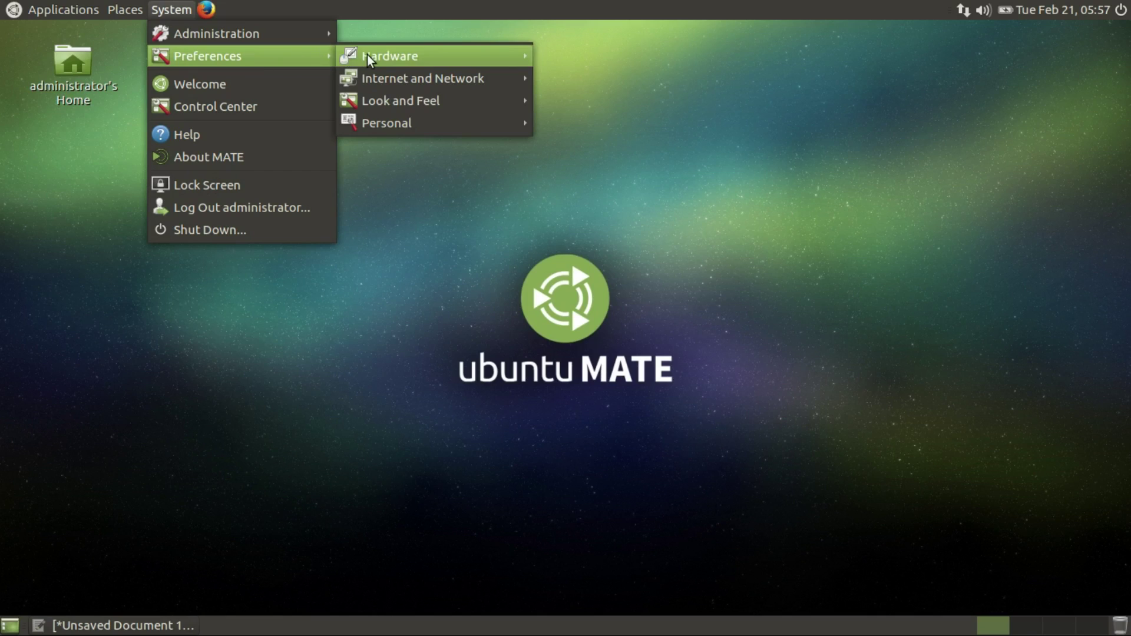
mouse_move(370, 76)
mouse_move(370, 97)
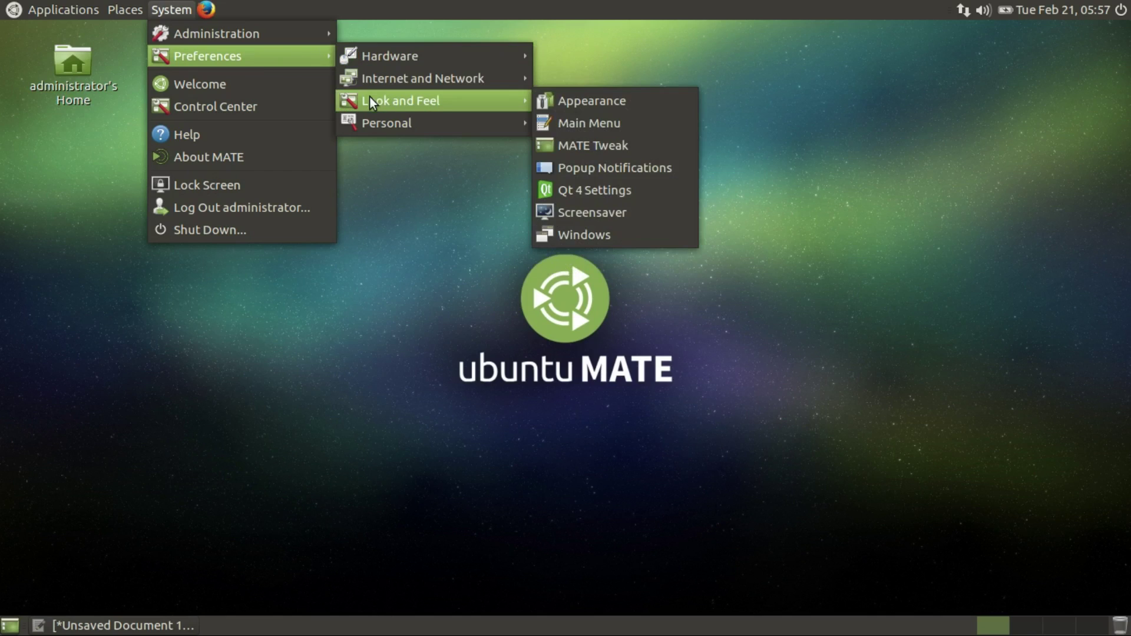
left_click(563, 108)
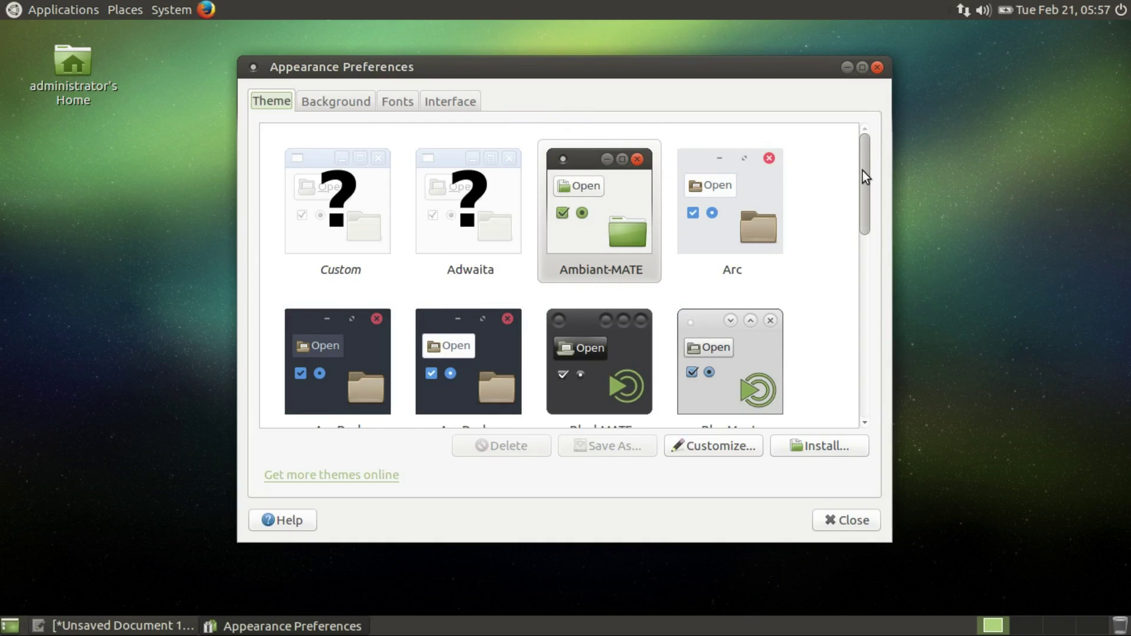
Apply the Arc theme and open the home folder in the file manager
left_click_drag(862, 171, 862, 178)
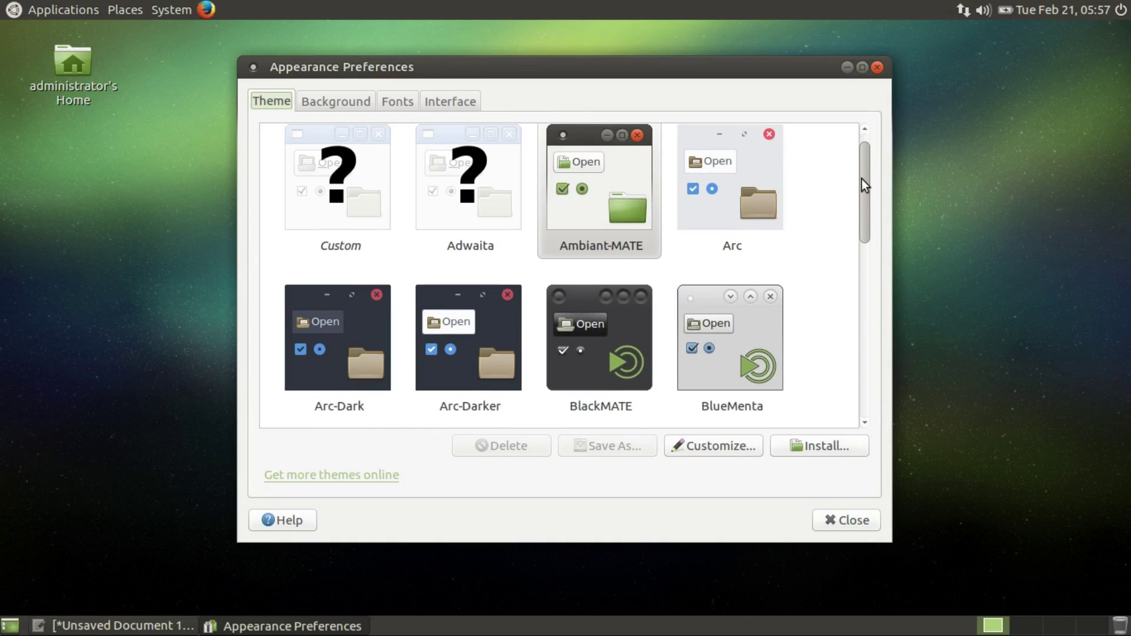
left_click(739, 168)
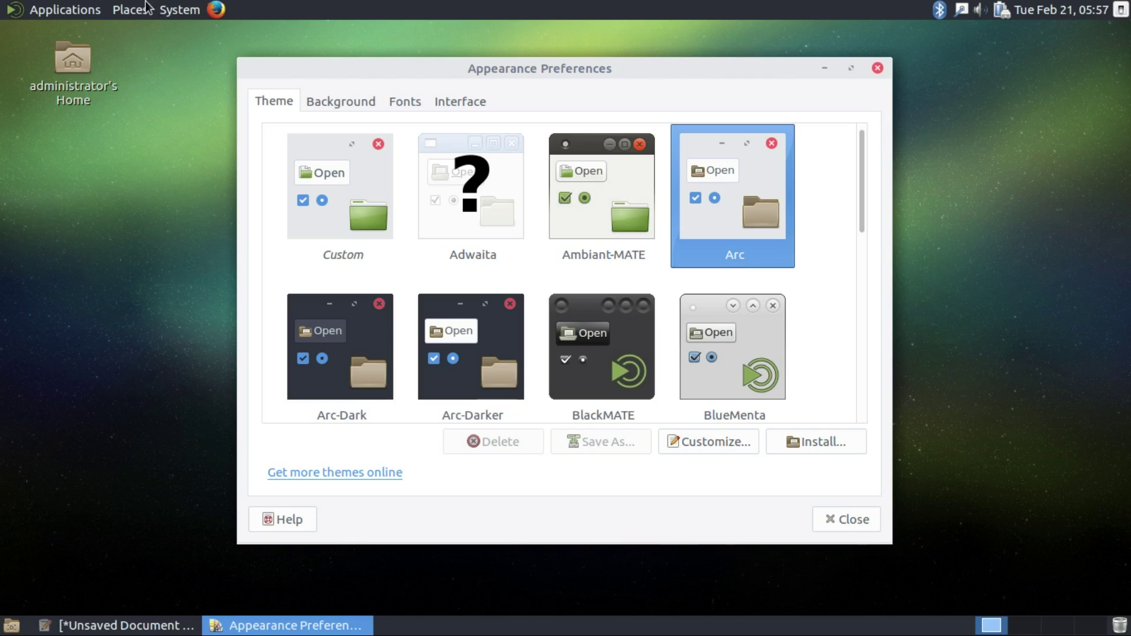
left_click(130, 11)
left_click(142, 32)
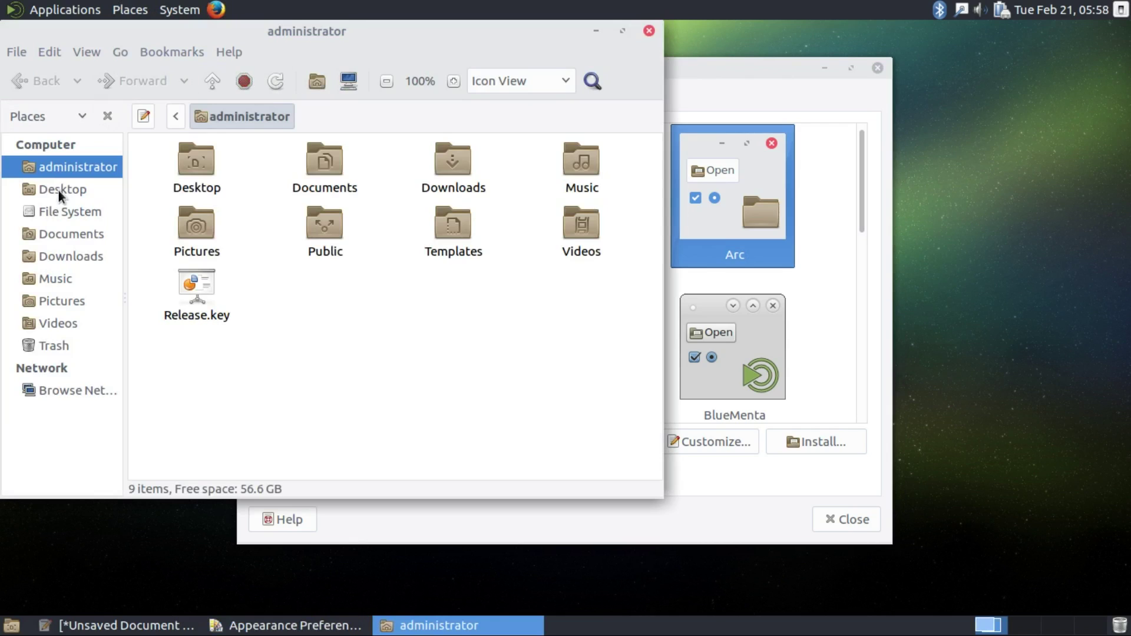
Review the Interface, Fonts and Background tabs, then apply Arc-Dark and open Customize Theme
left_click_drag(729, 71, 938, 104)
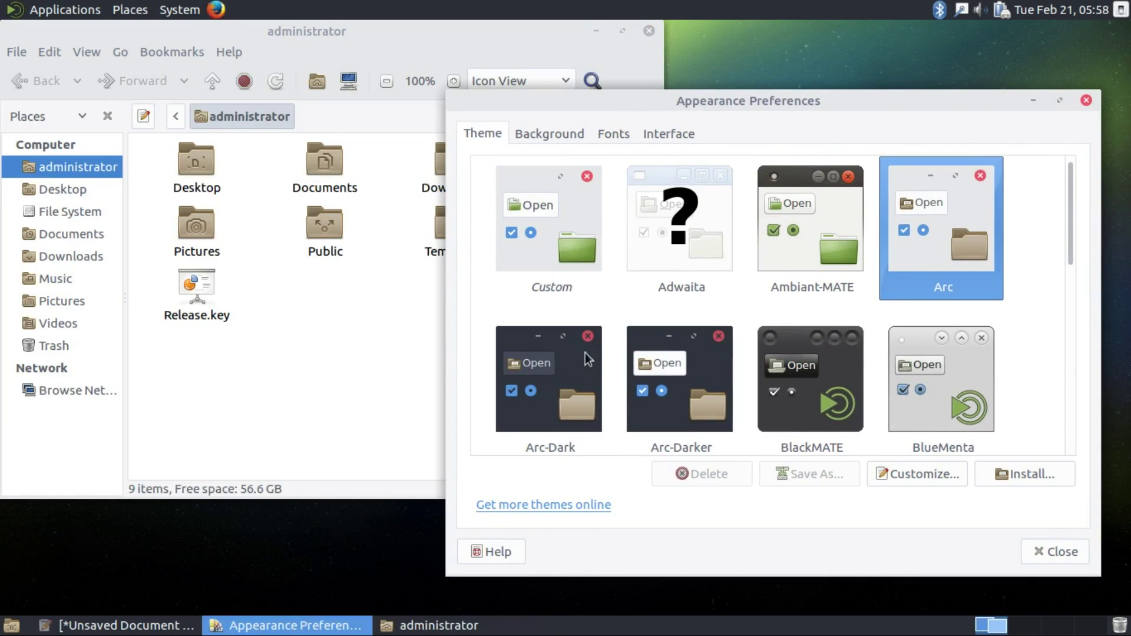
left_click(661, 134)
left_click(594, 132)
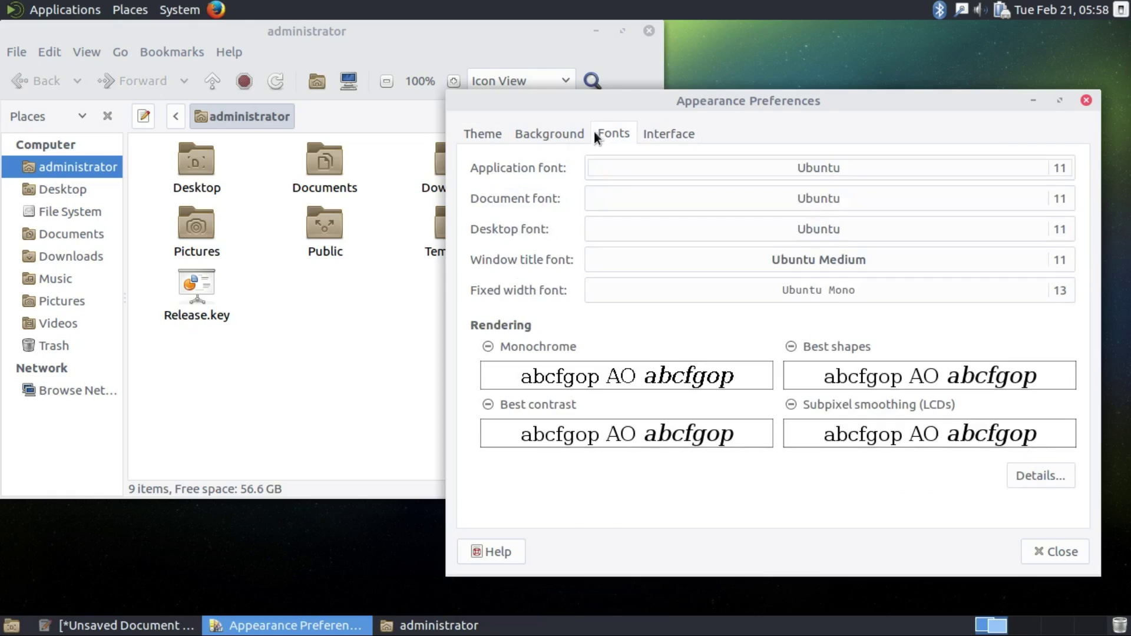
left_click(553, 132)
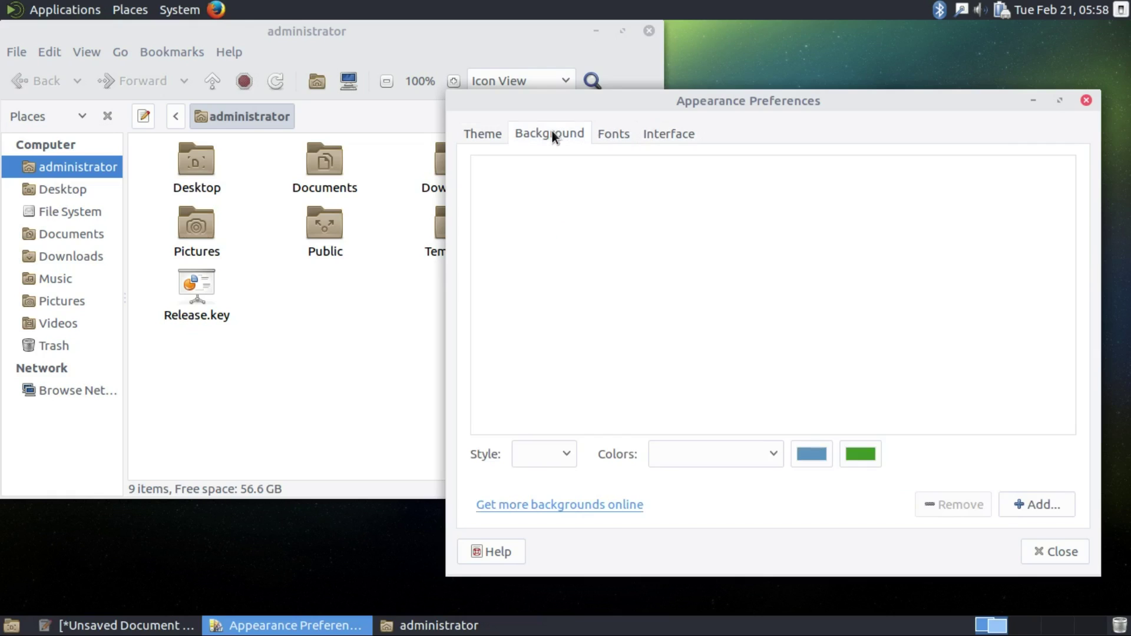
left_click(483, 133)
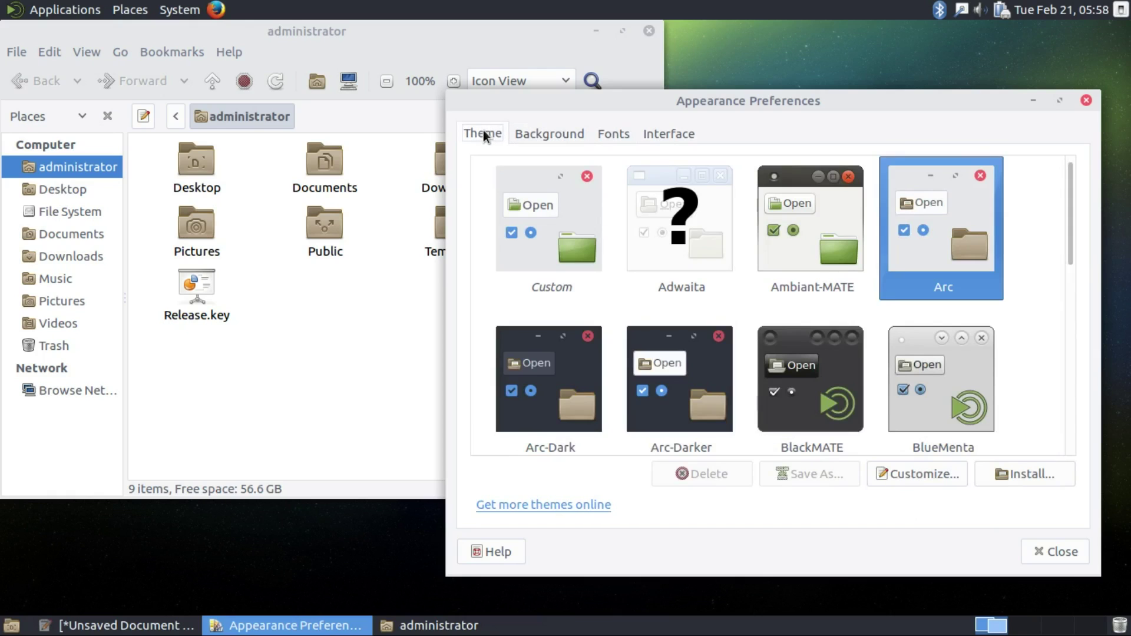
left_click(548, 399)
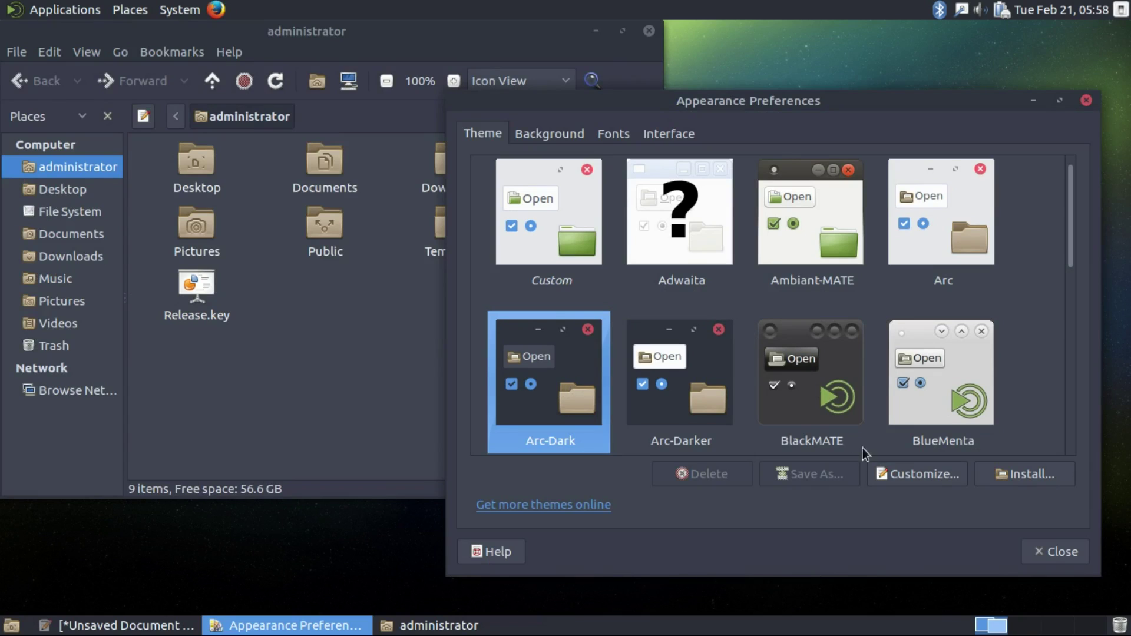
left_click(897, 479)
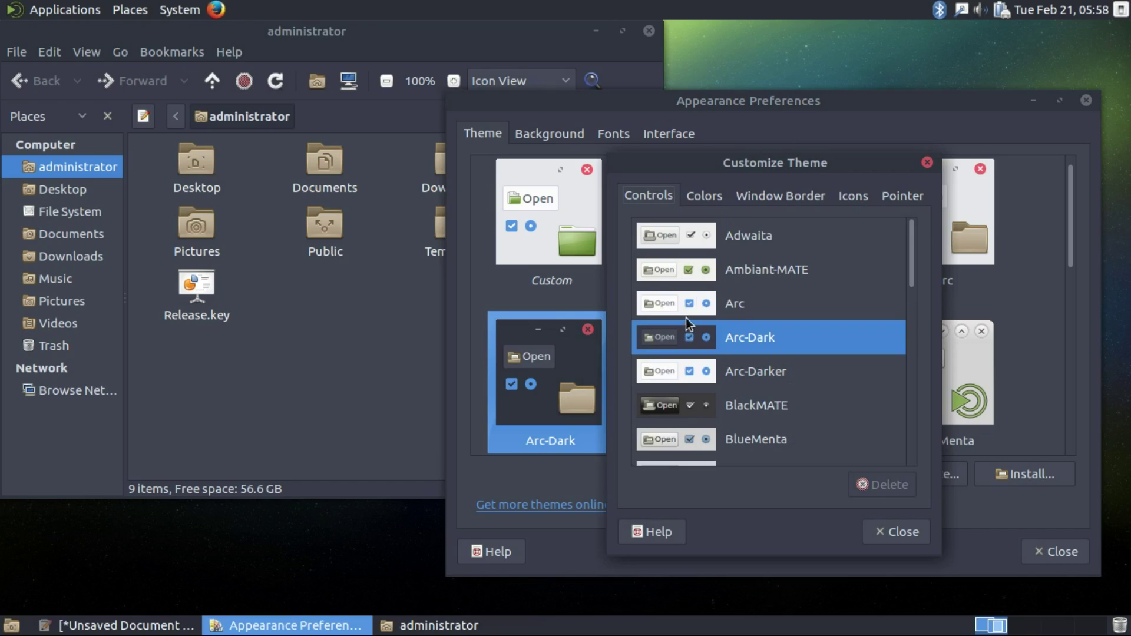
Switch the icon set to Numix Circle, recheck the Window Border tab, and close Customize Theme
left_click(706, 196)
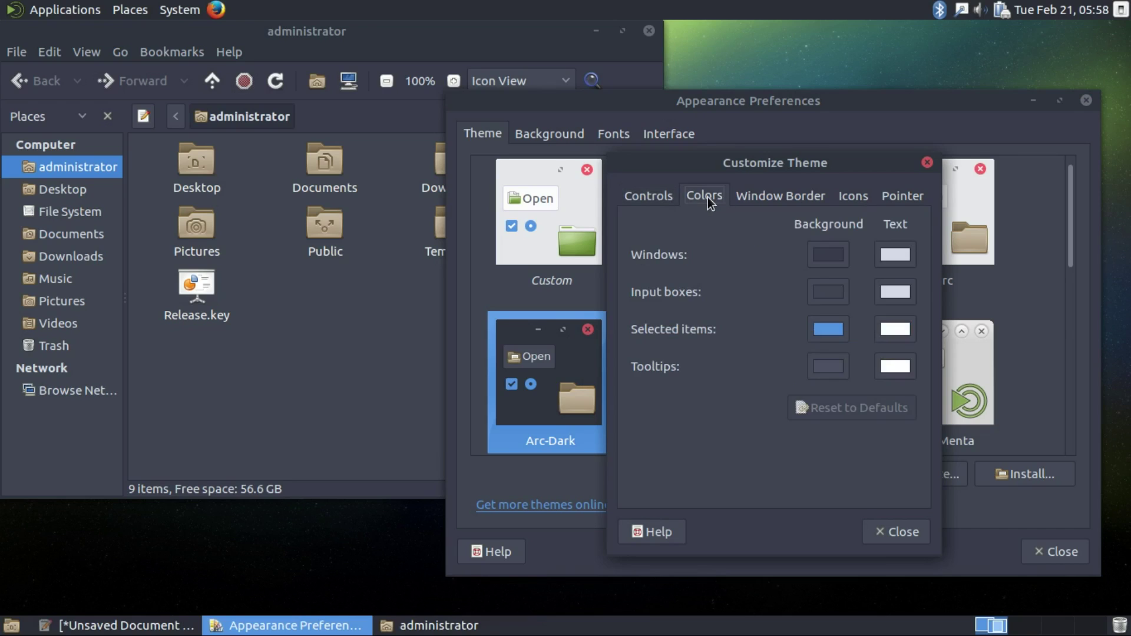
left_click(752, 199)
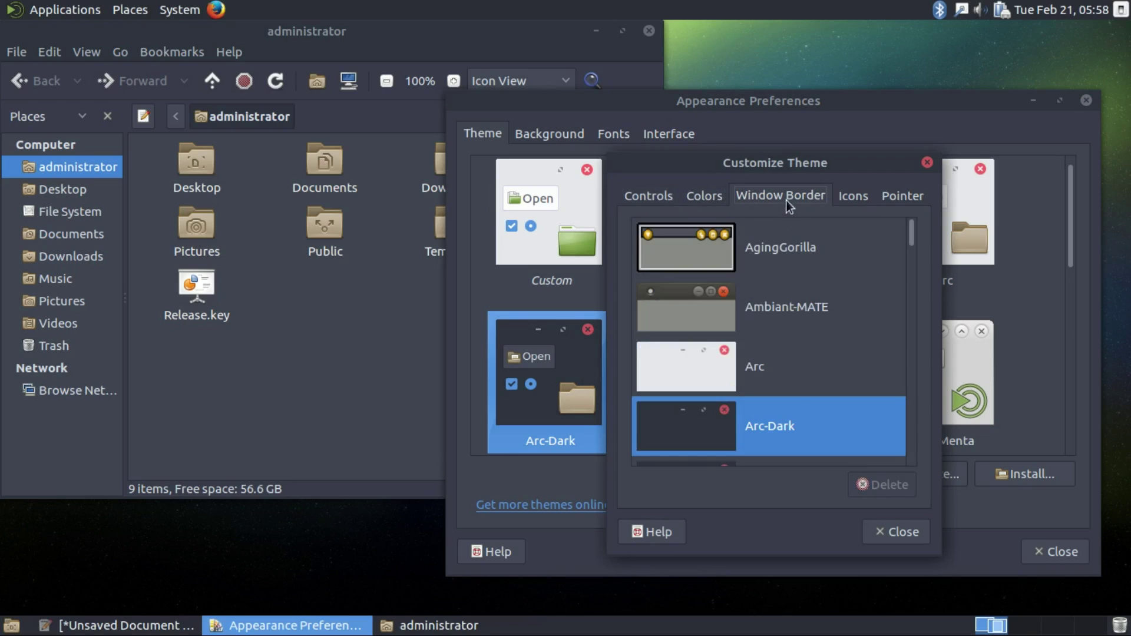
left_click(850, 197)
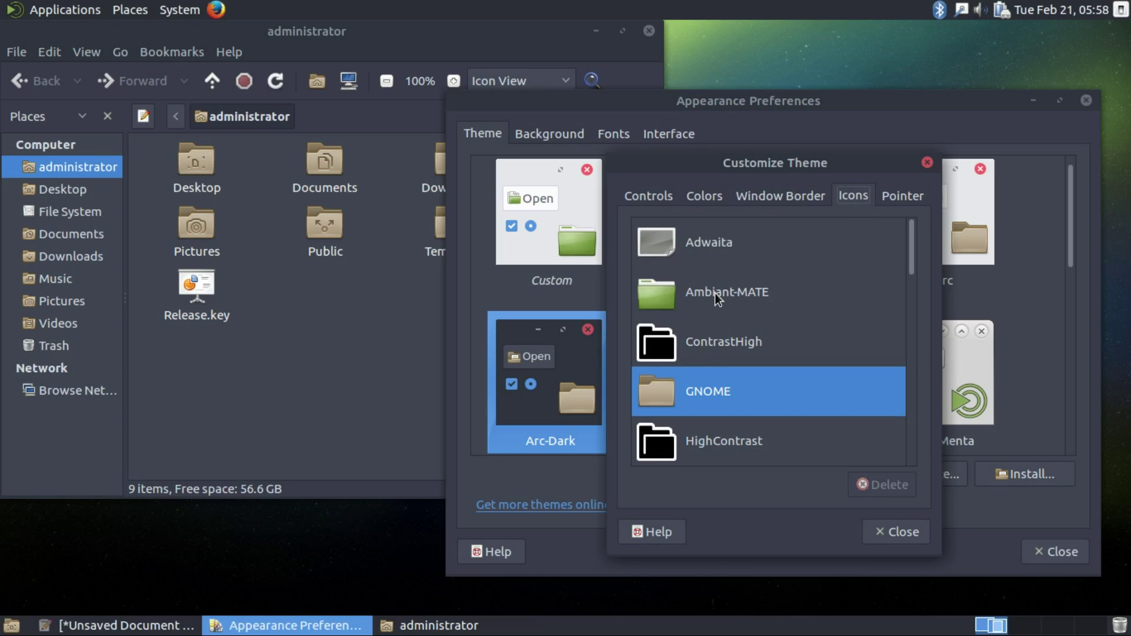
left_click_drag(910, 239, 890, 386)
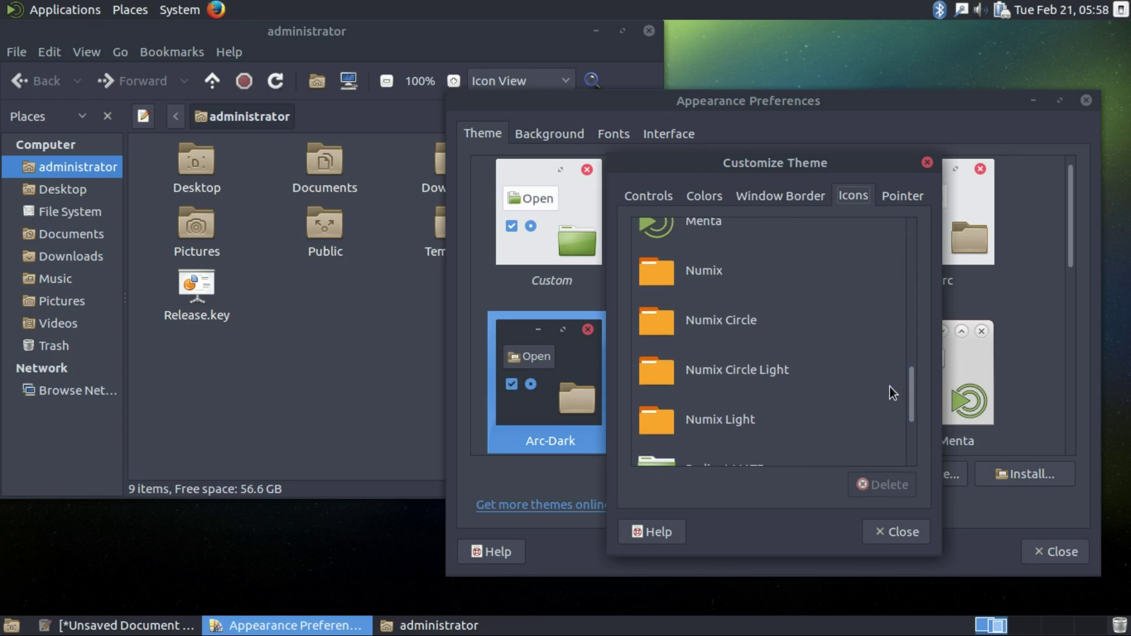
left_click(696, 320)
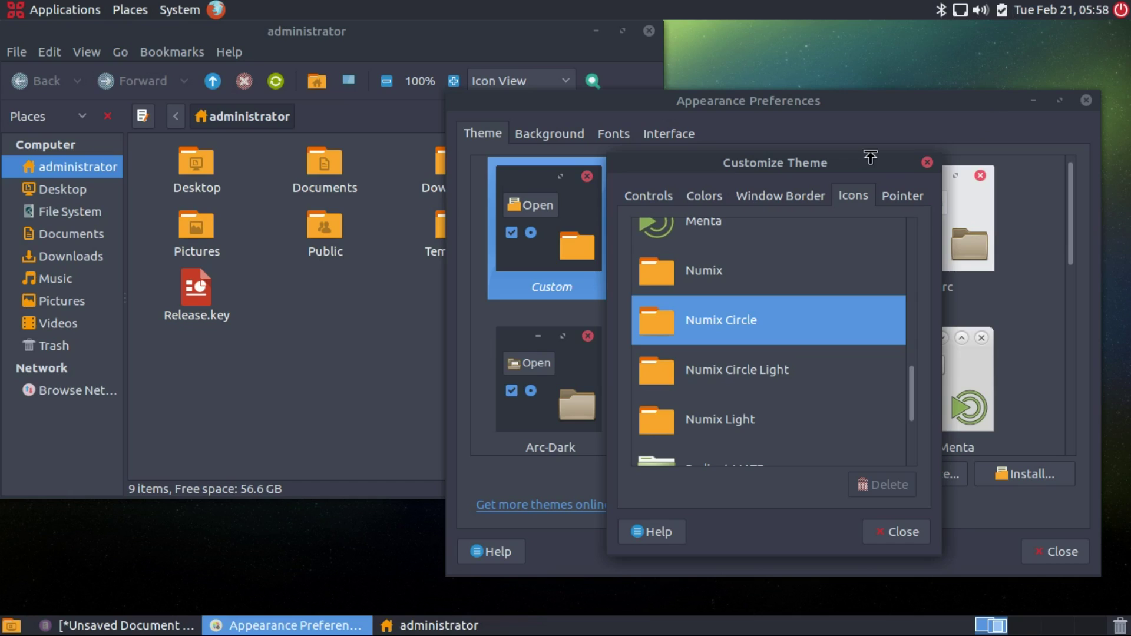
left_click(793, 196)
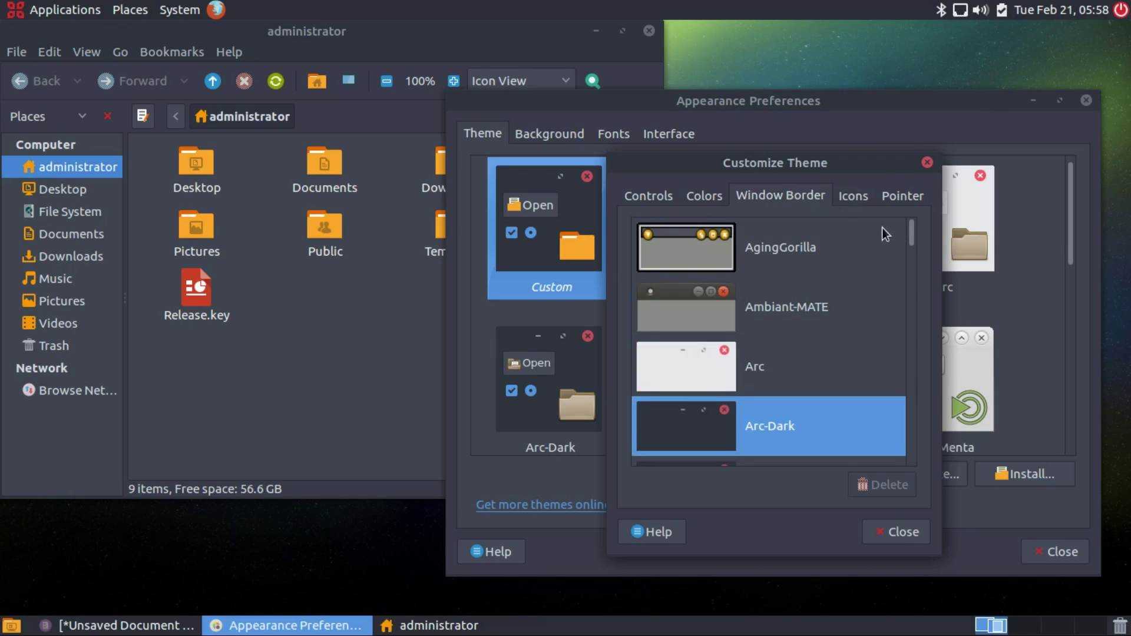
left_click(927, 163)
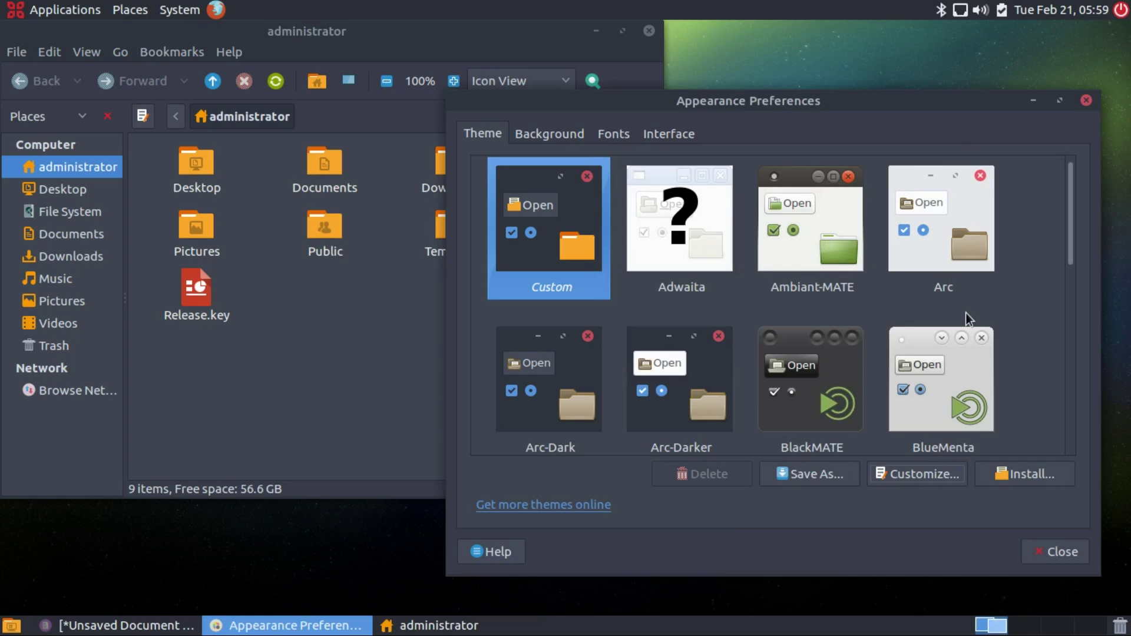
Close Appearance Preferences and the file manager window
left_click(1086, 101)
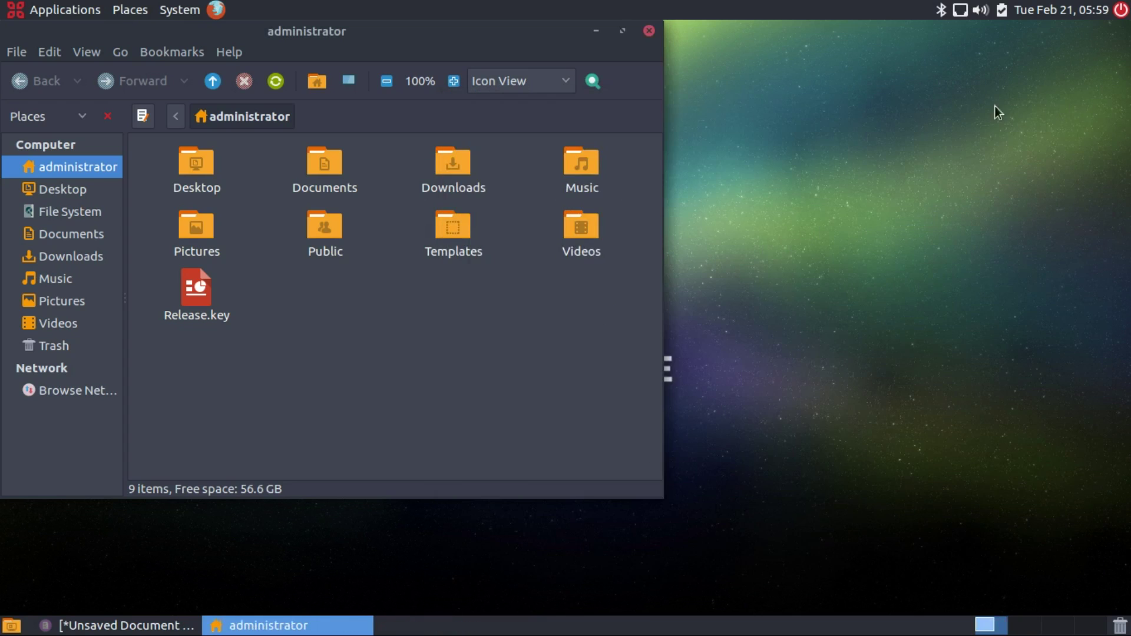
left_click_drag(496, 27, 969, 101)
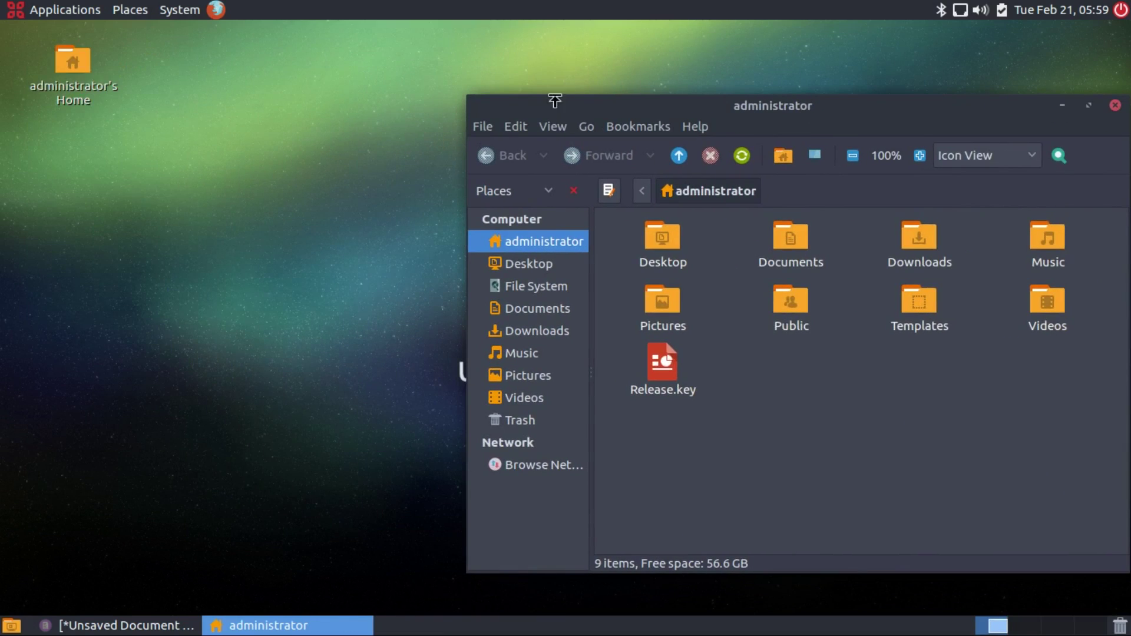
left_click_drag(554, 101, 361, 72)
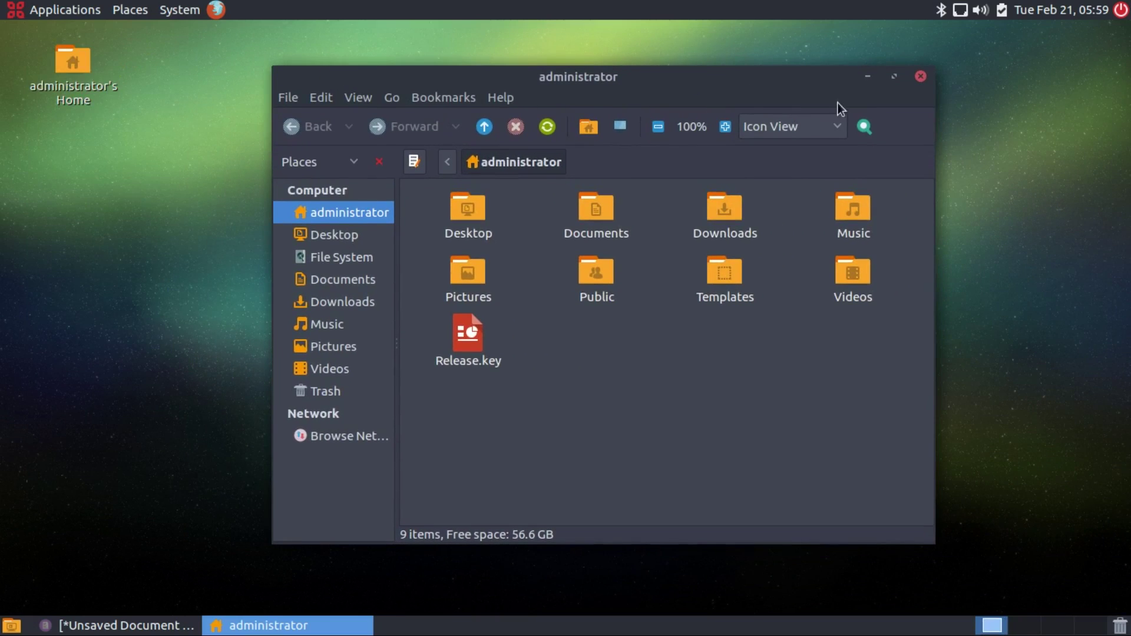
left_click(918, 76)
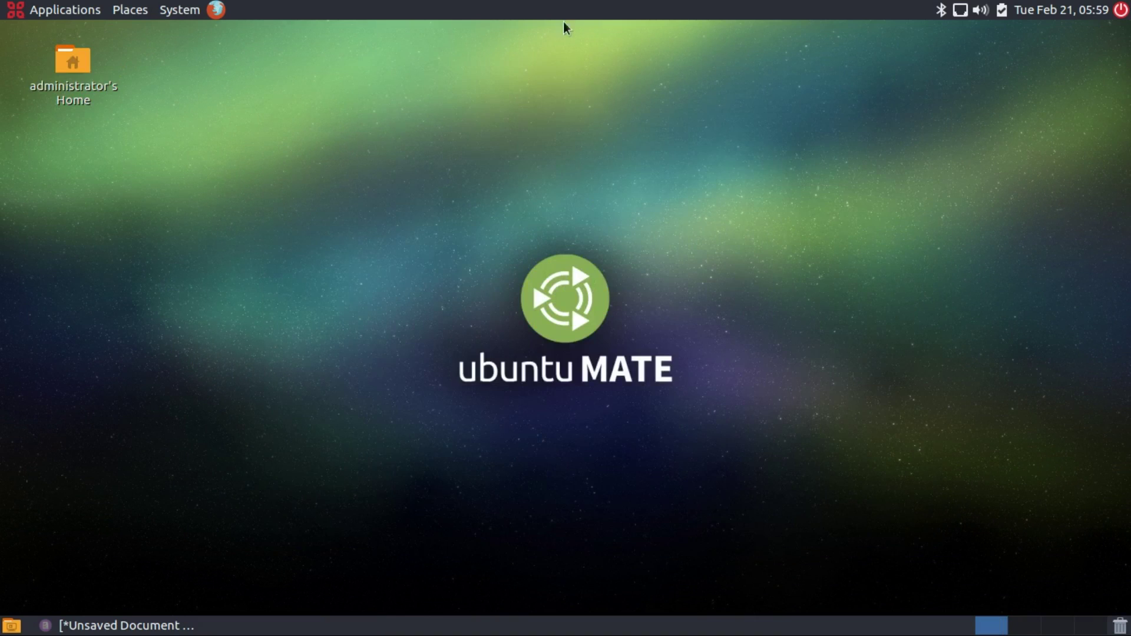
Reopen the home folder from the panel menus and bring up the System menu
left_click(76, 10)
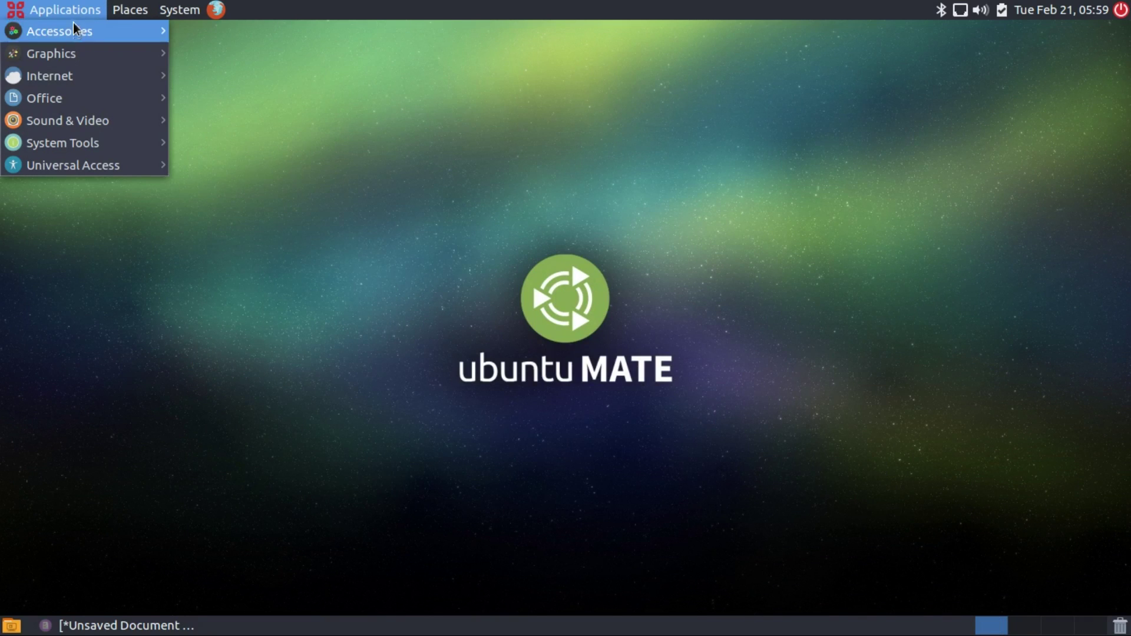
mouse_move(72, 28)
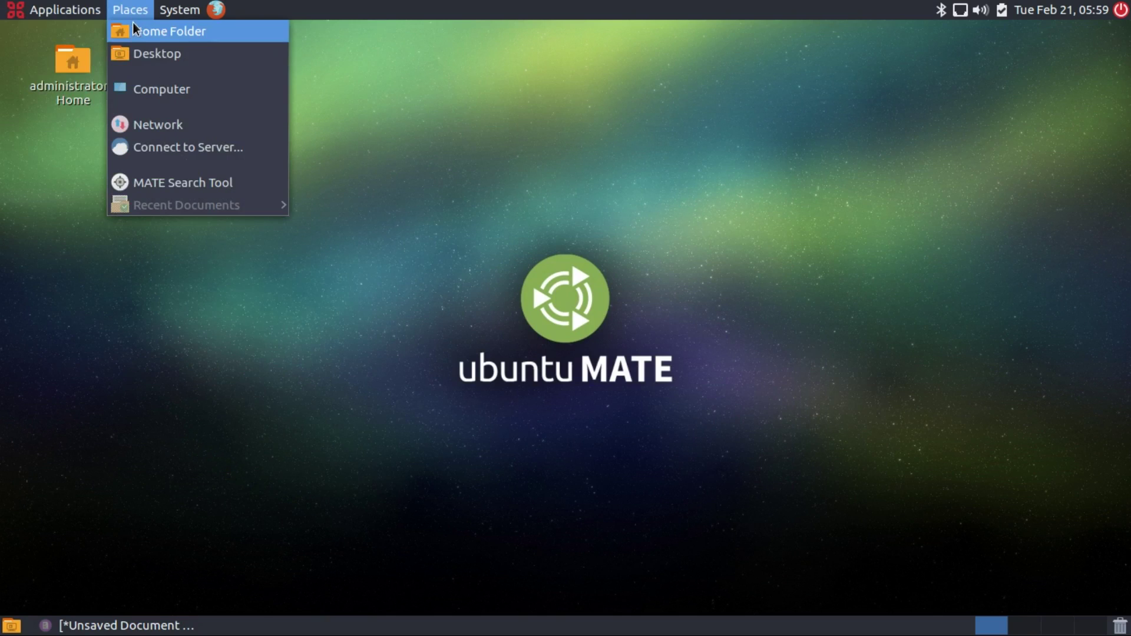
left_click(134, 29)
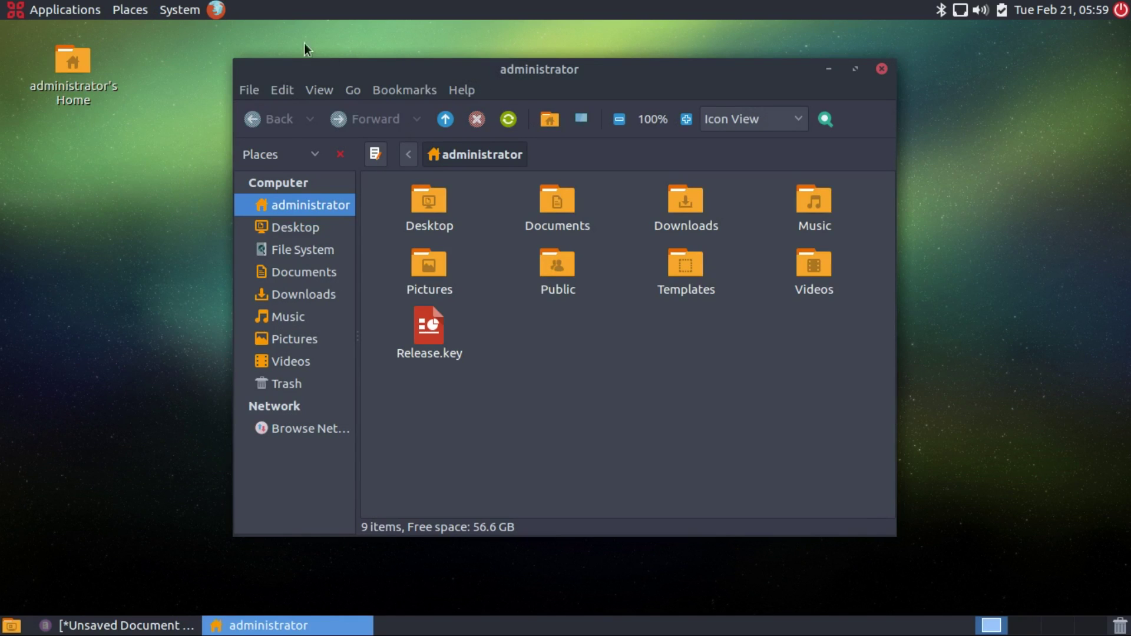
left_click(179, 13)
Launch MATE Tweak from System > Preferences, close Caja, and show the Interface panel layout list
mouse_move(207, 57)
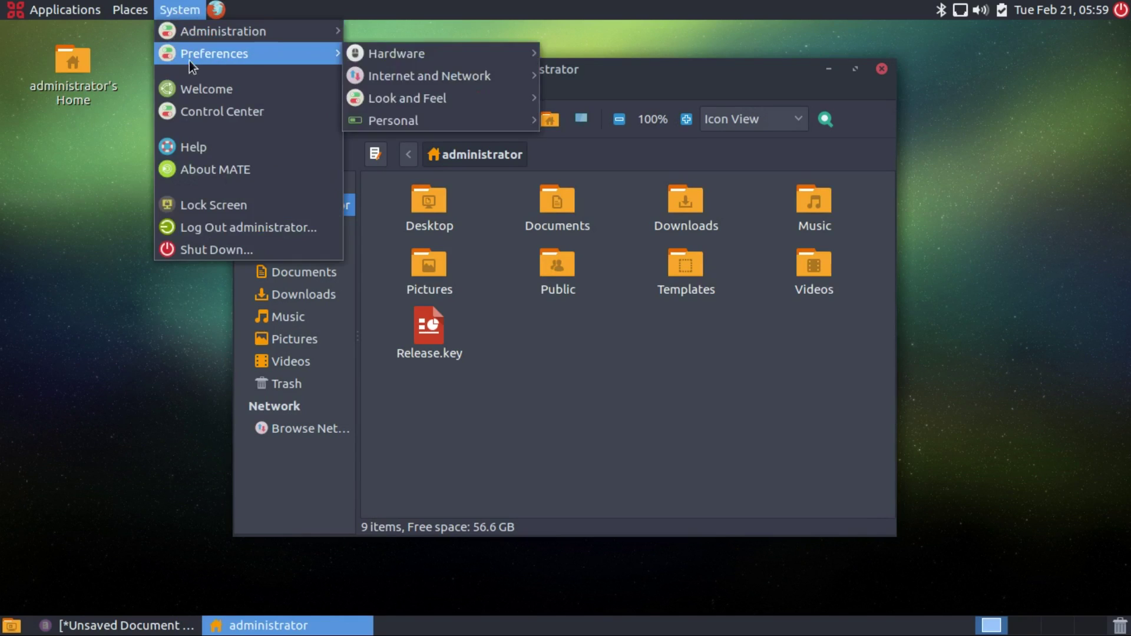
mouse_move(406, 53)
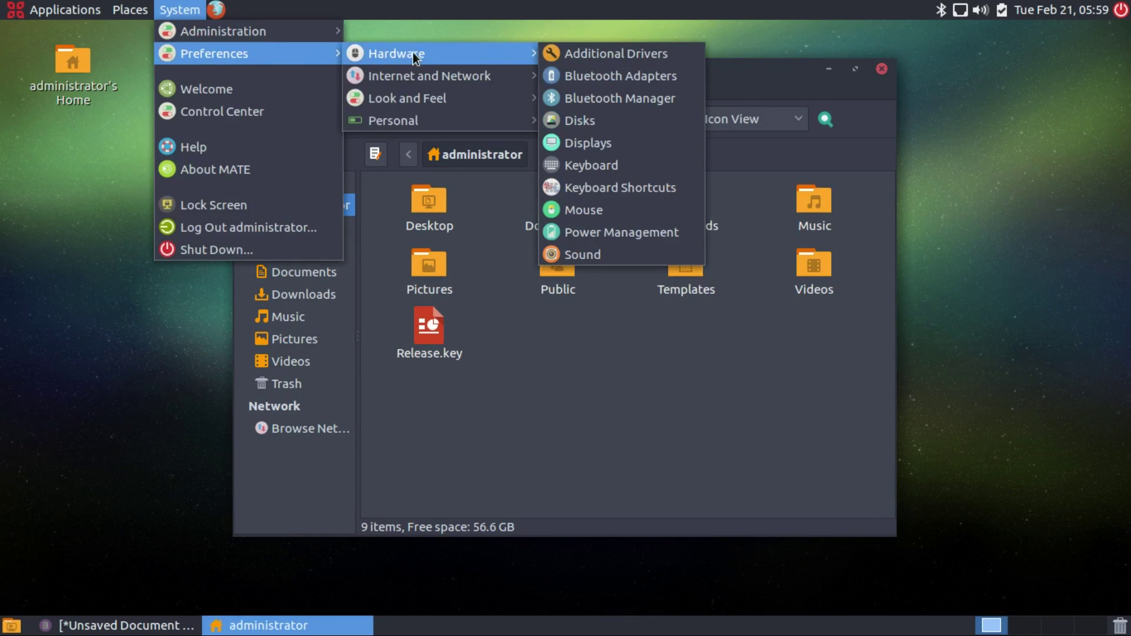
mouse_move(415, 102)
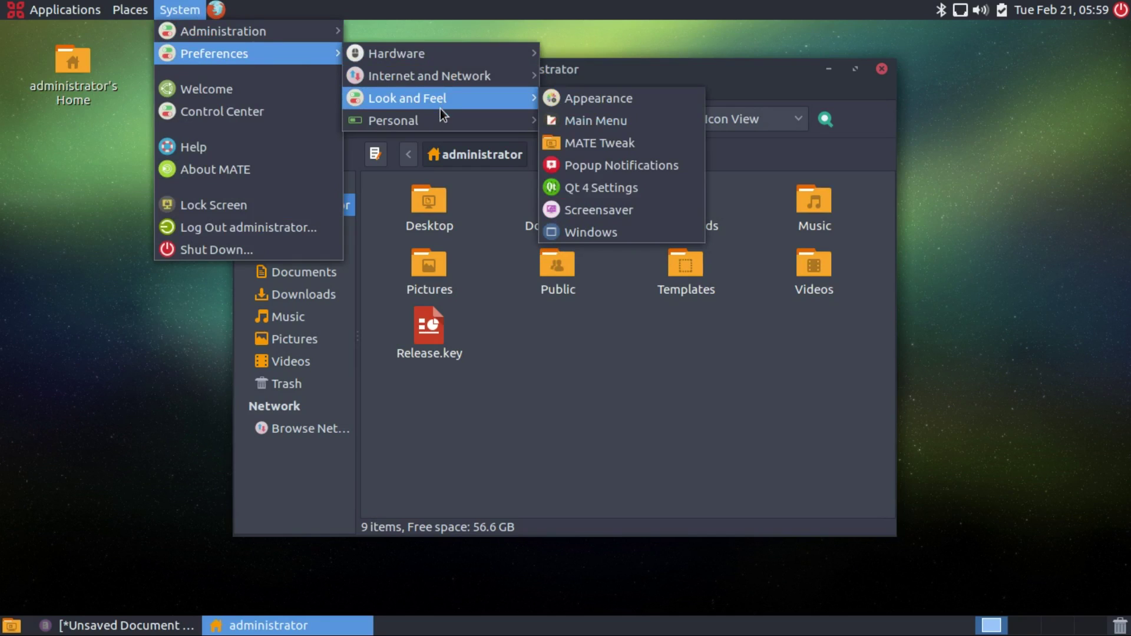
left_click(572, 144)
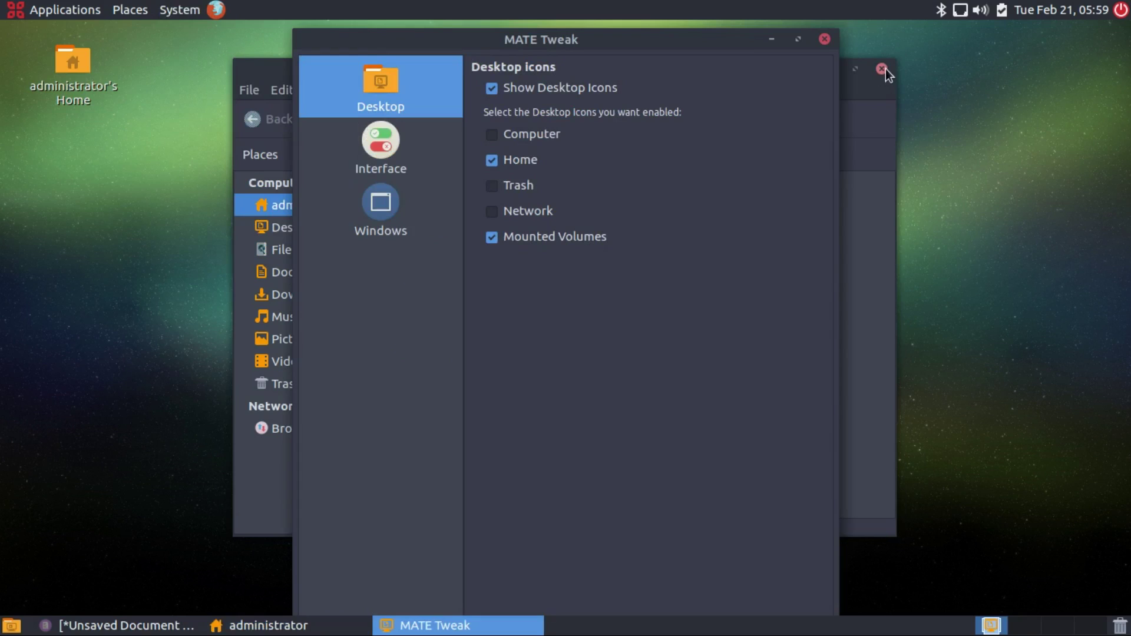
left_click(882, 69)
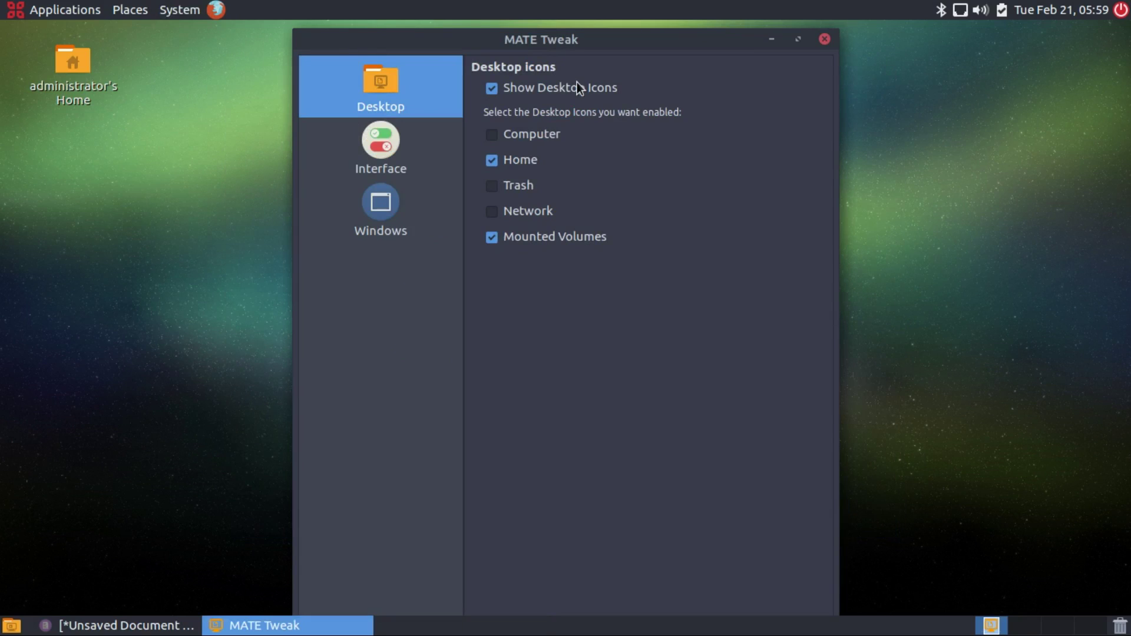
left_click(381, 143)
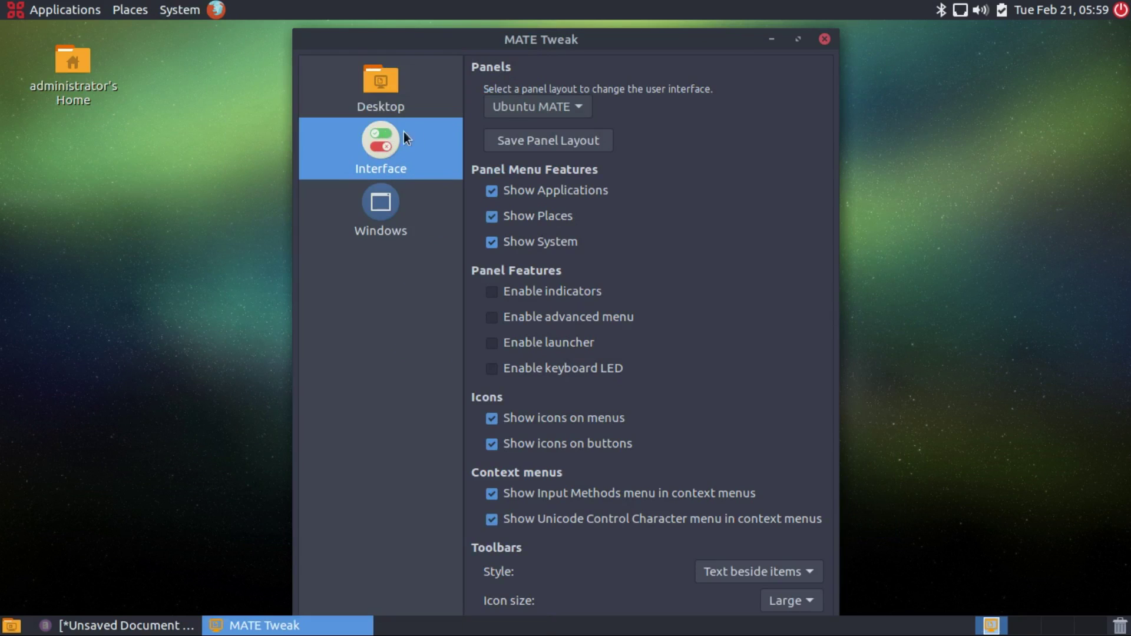
left_click(525, 112)
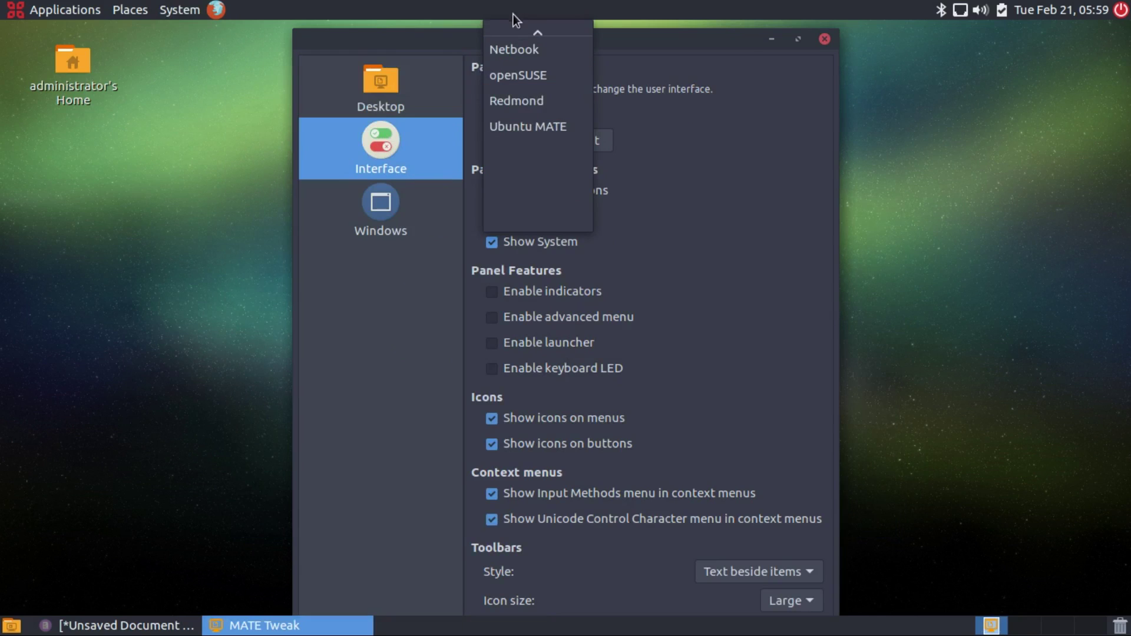
Switch to the Cupertino panel layout and turn on icon zoom in the dock preferences
left_click(518, 37)
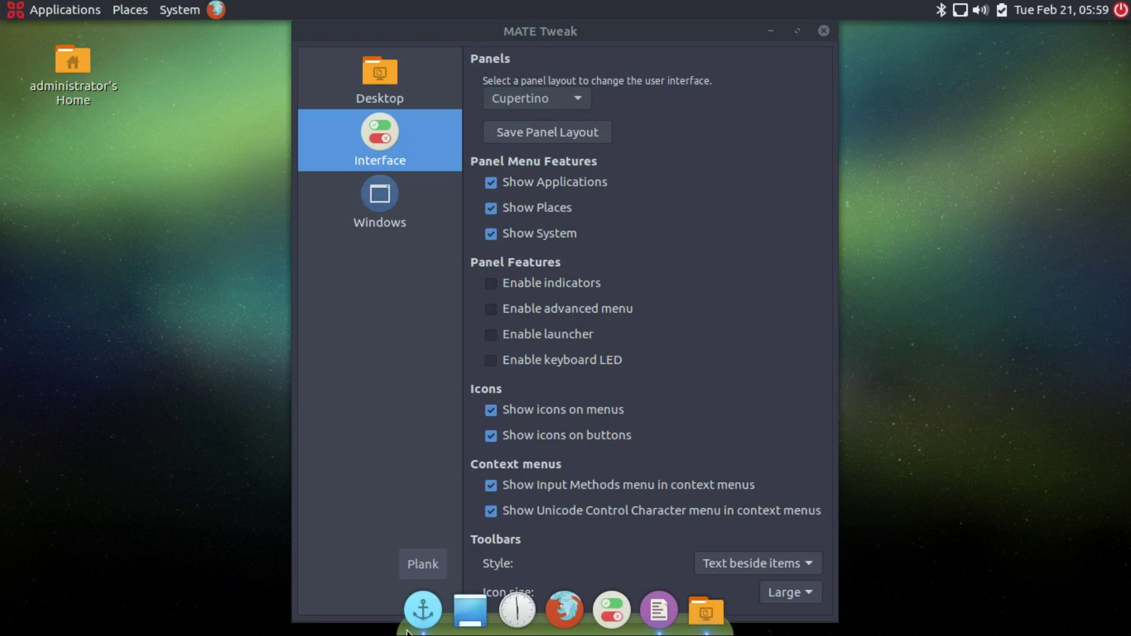
left_click(390, 515)
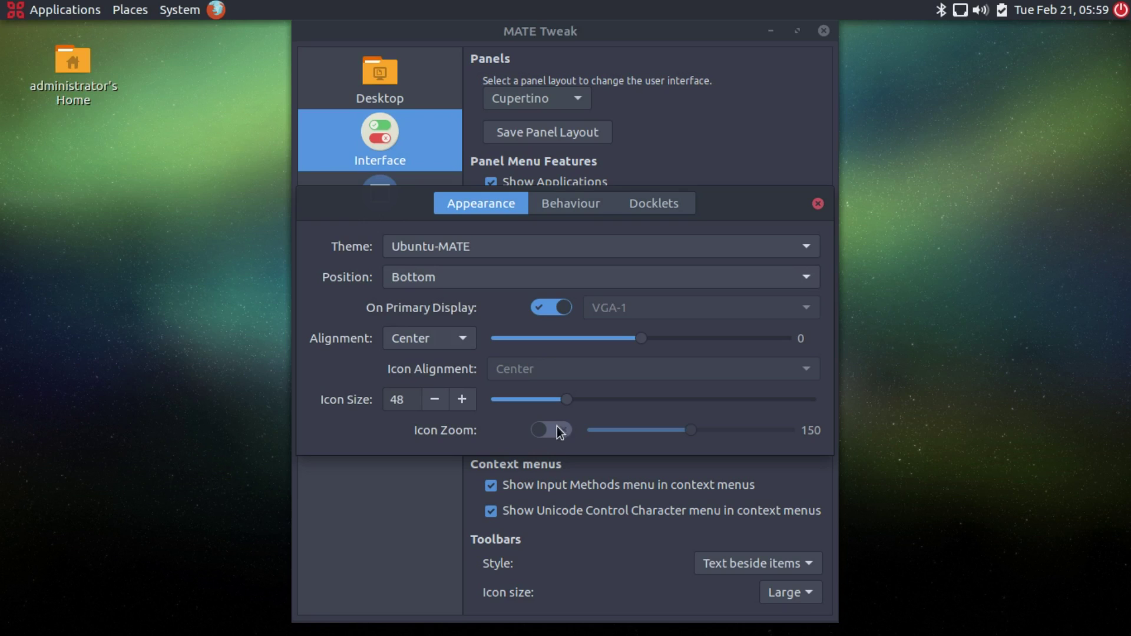
left_click(560, 430)
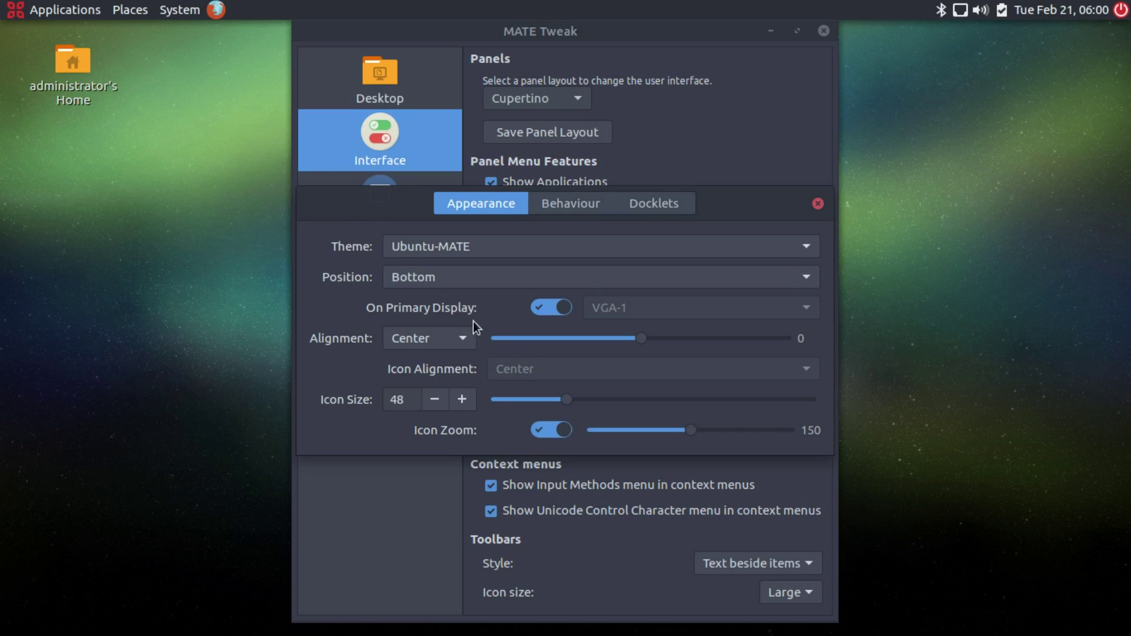
Check the Behaviour and Docklets tabs, set the dock theme to Transparent, and close preferences
left_click(550, 204)
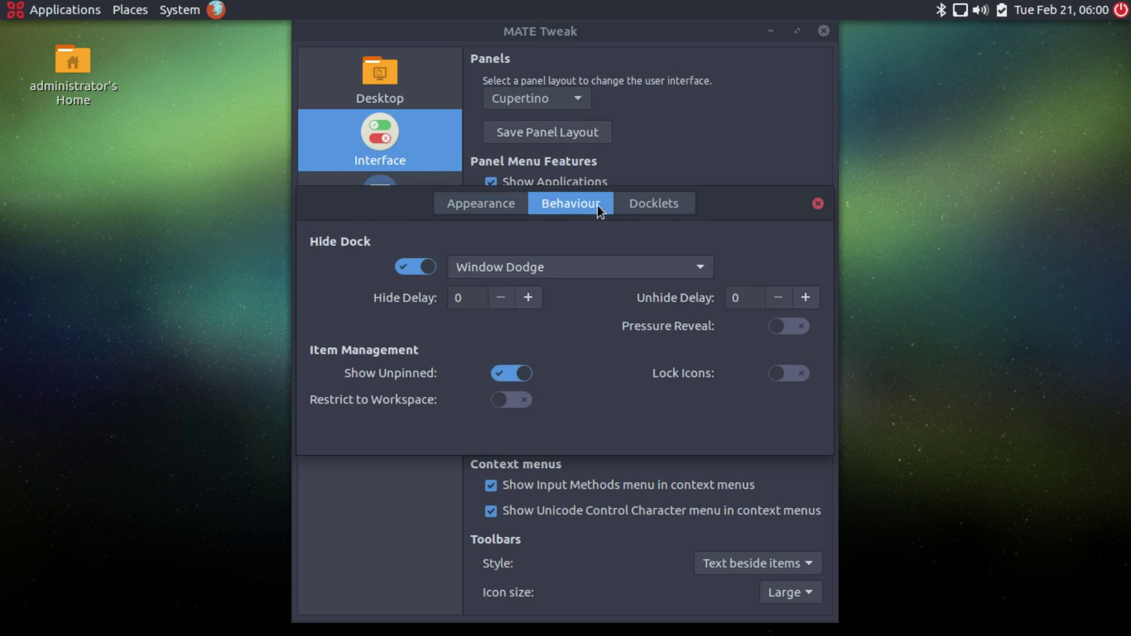
left_click(640, 202)
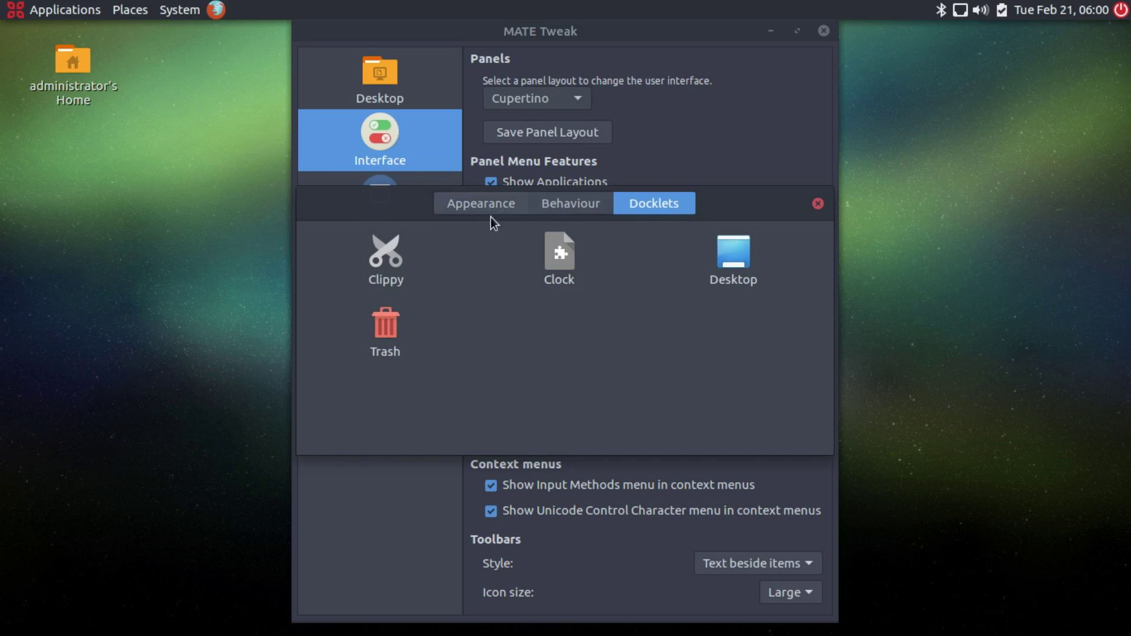
left_click(479, 206)
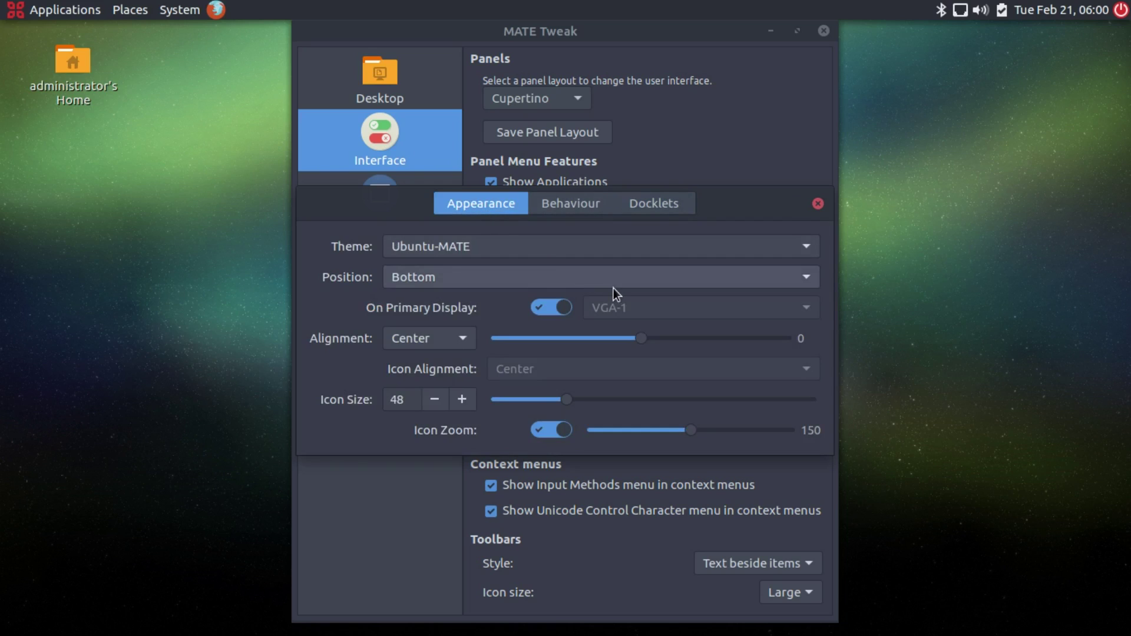
left_click(523, 249)
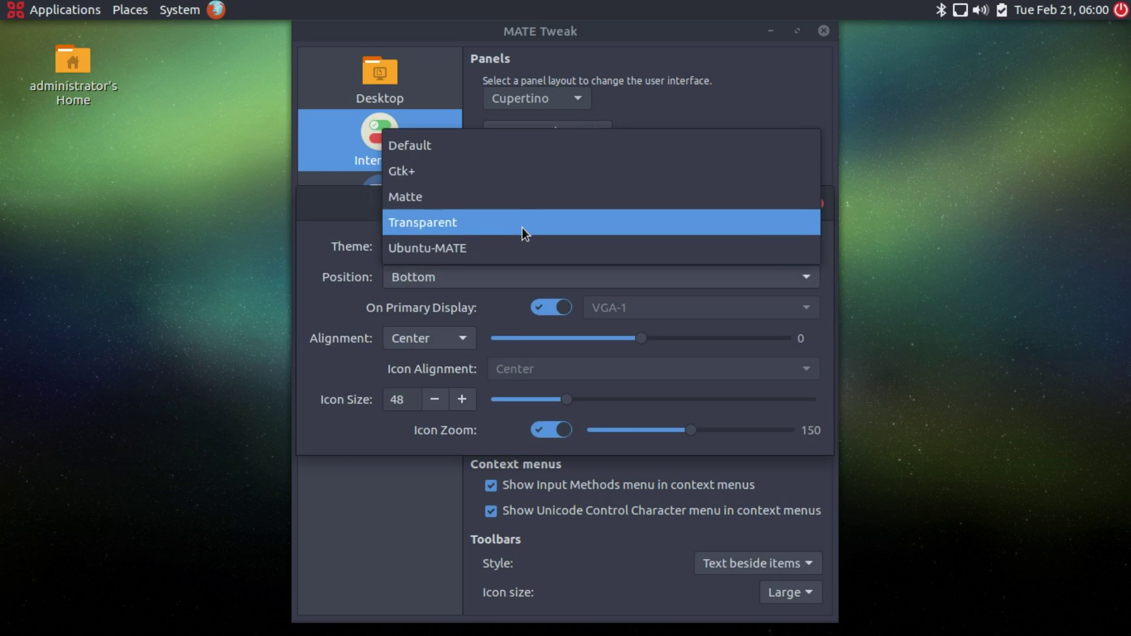
left_click(522, 227)
left_click(818, 204)
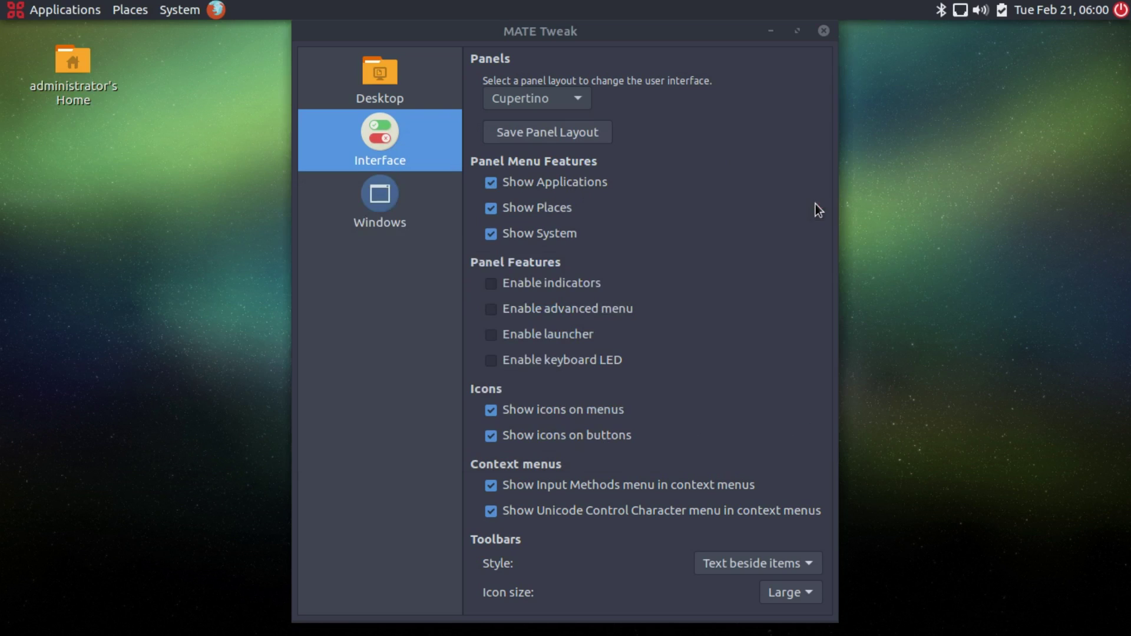
mouse_move(601, 629)
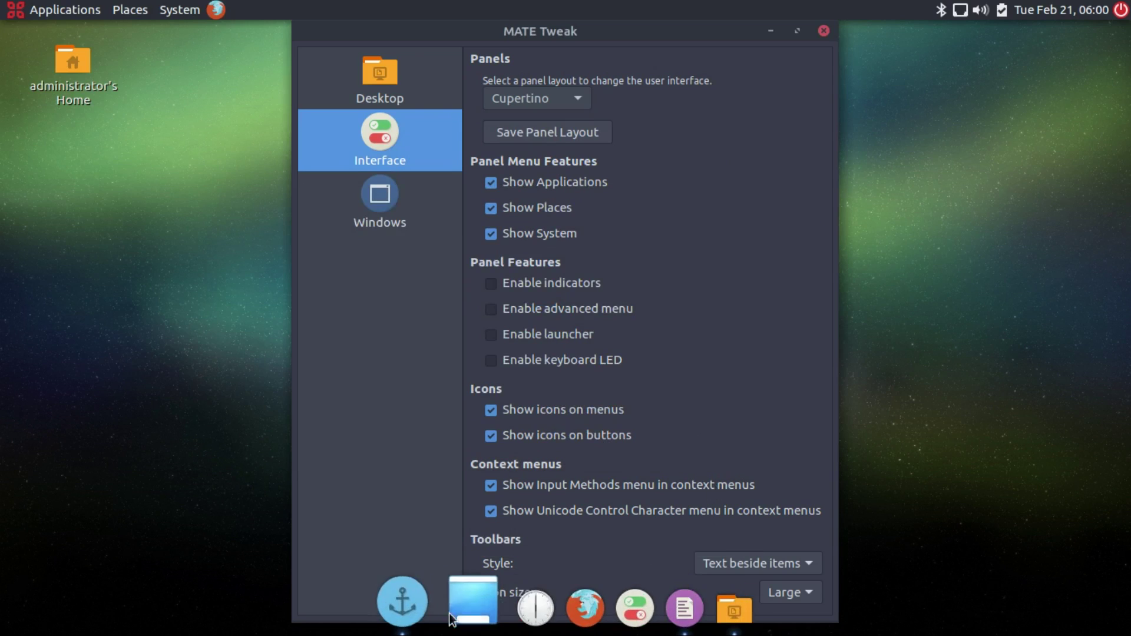
Try the Fedora, GNOME2, Mutiny and Netbook panel layouts, checking Netbook's applications menu
left_click(538, 104)
left_click(533, 121)
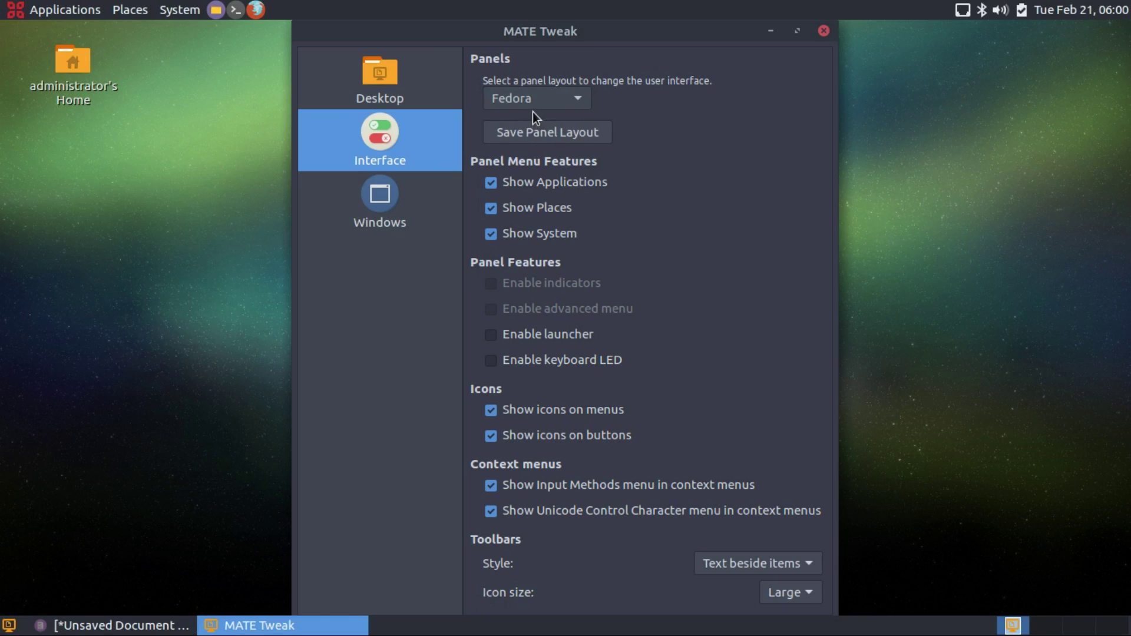
left_click(533, 108)
left_click(532, 119)
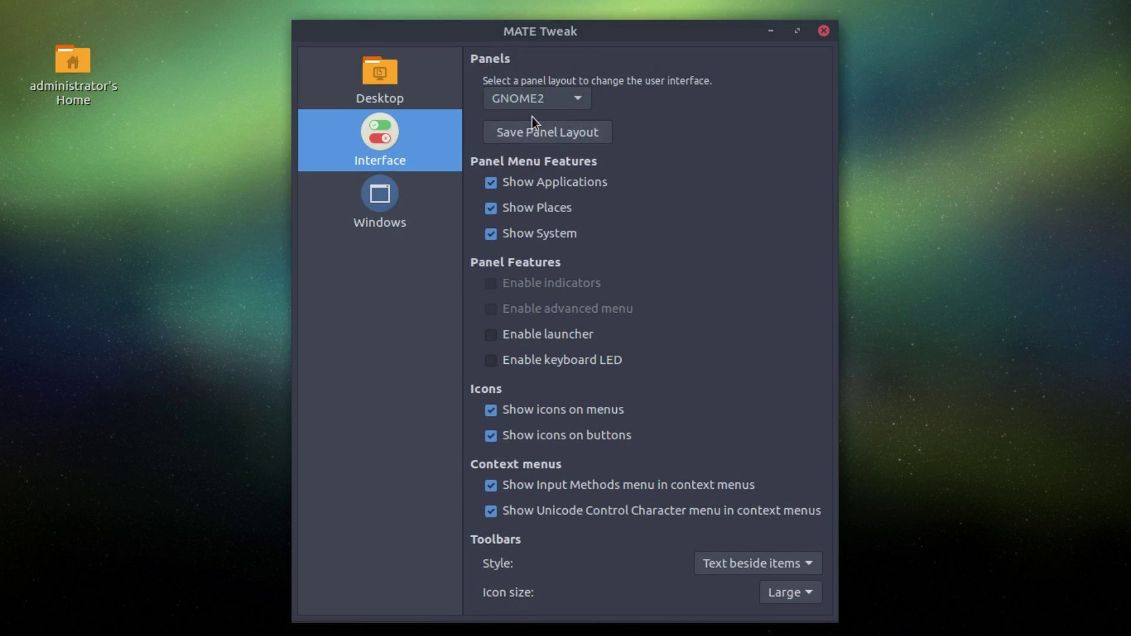
left_click(532, 101)
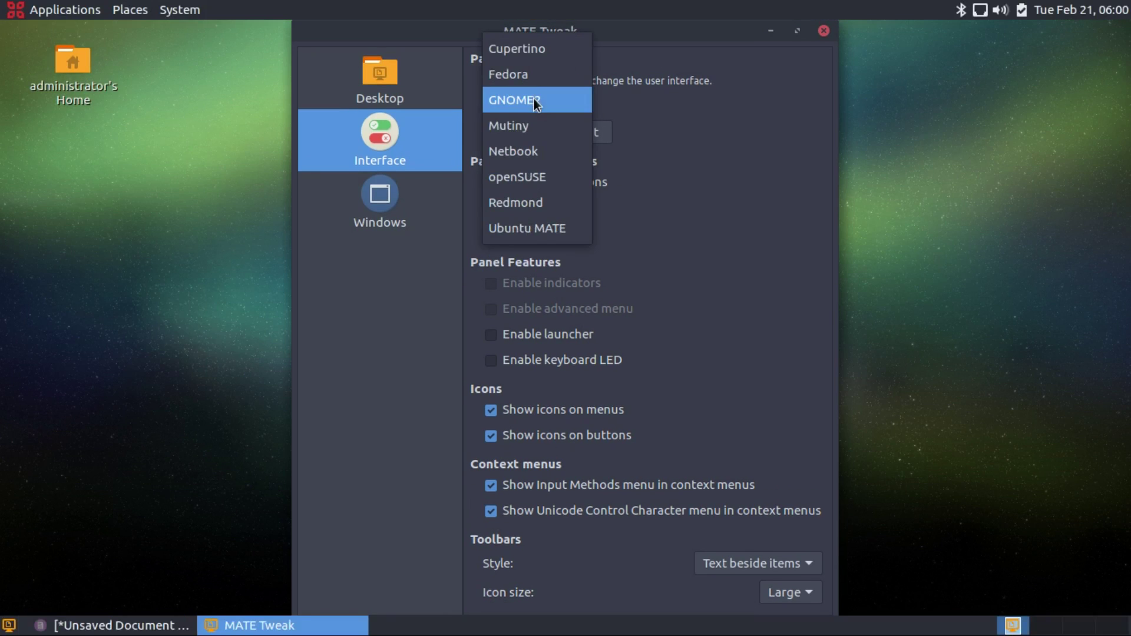
left_click(533, 129)
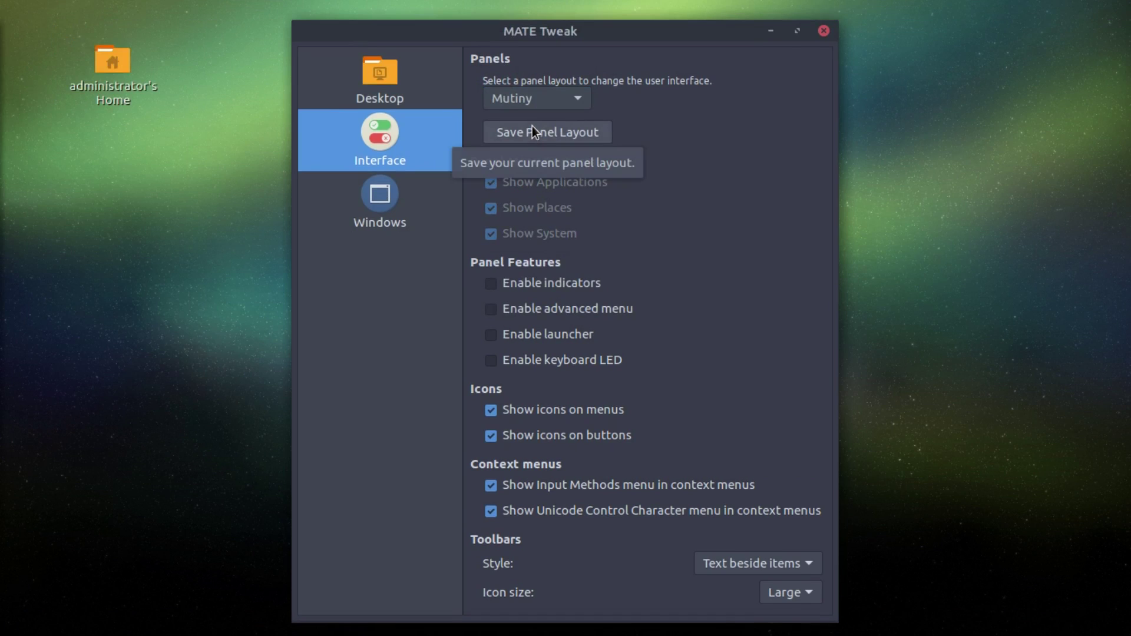
left_click(539, 93)
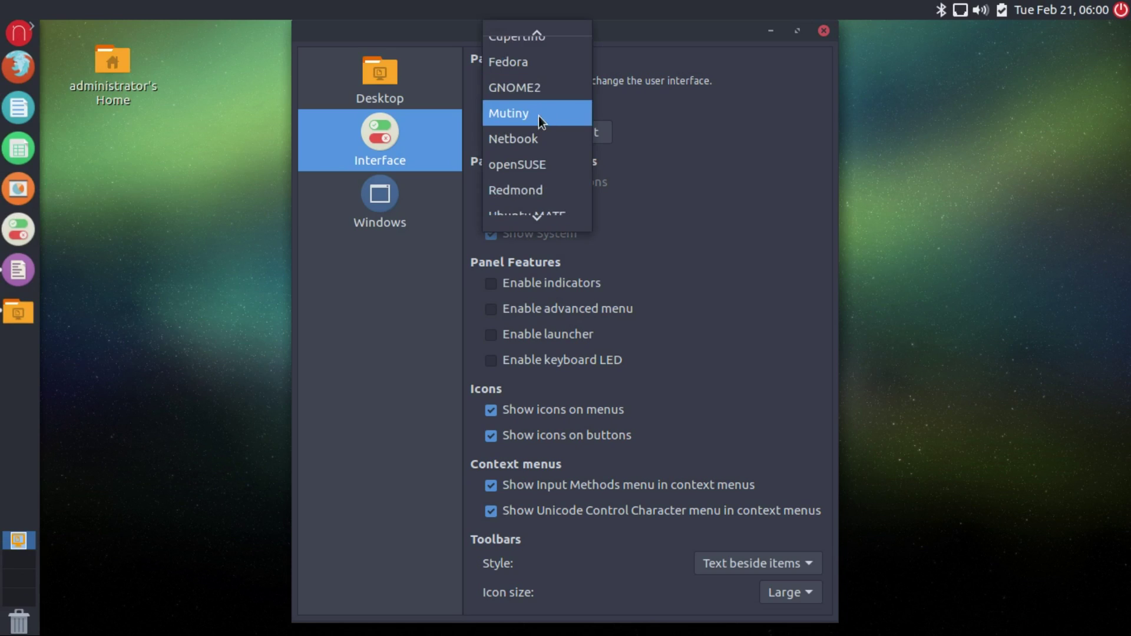
left_click(539, 135)
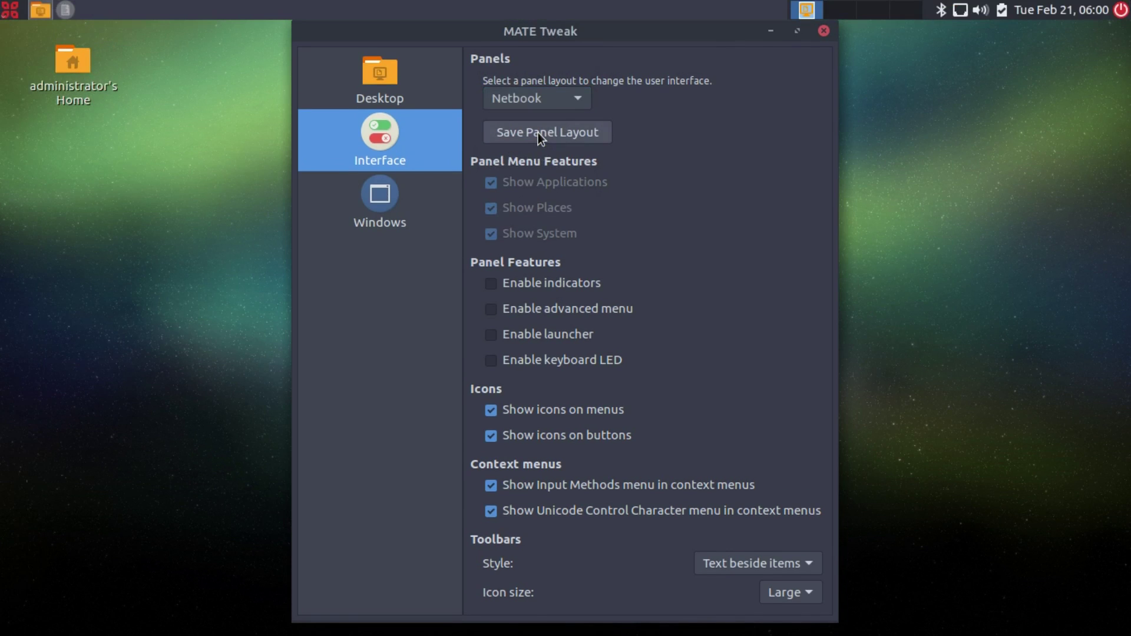
left_click(10, 10)
left_click(11, 9)
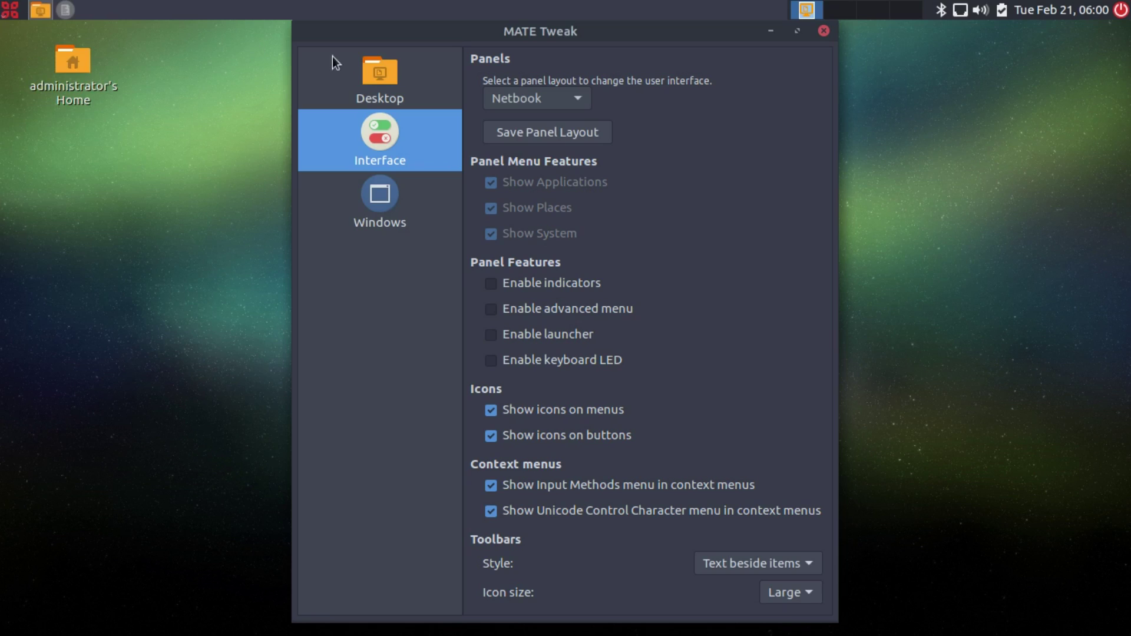
Try the openSUSE and Redmond layouts with their menus, then return to Ubuntu MATE
left_click(502, 97)
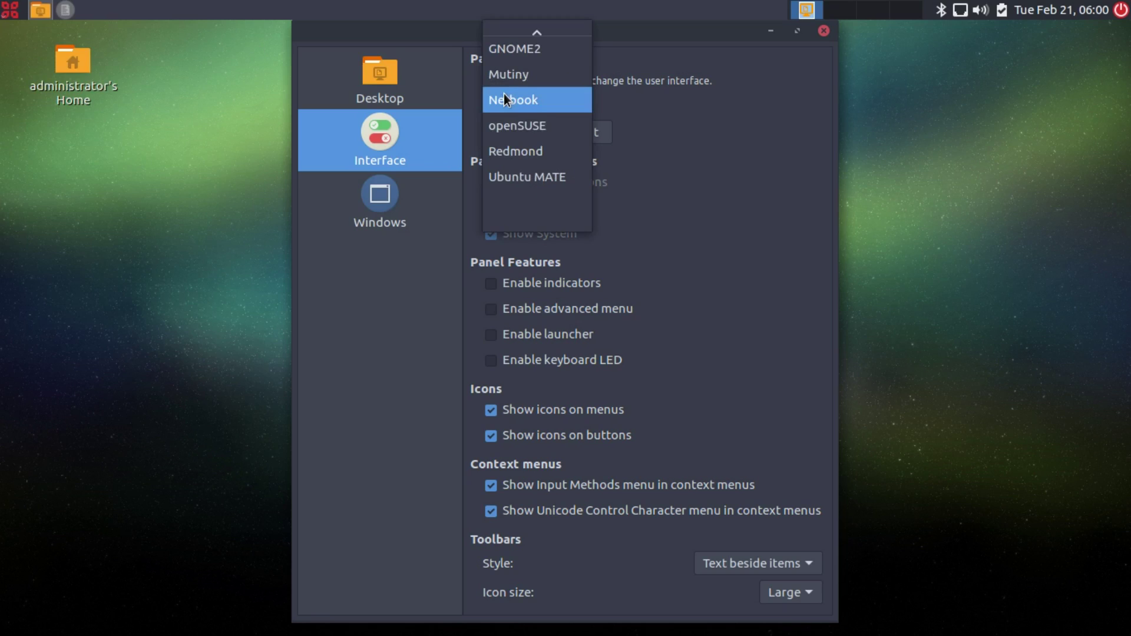
left_click(512, 130)
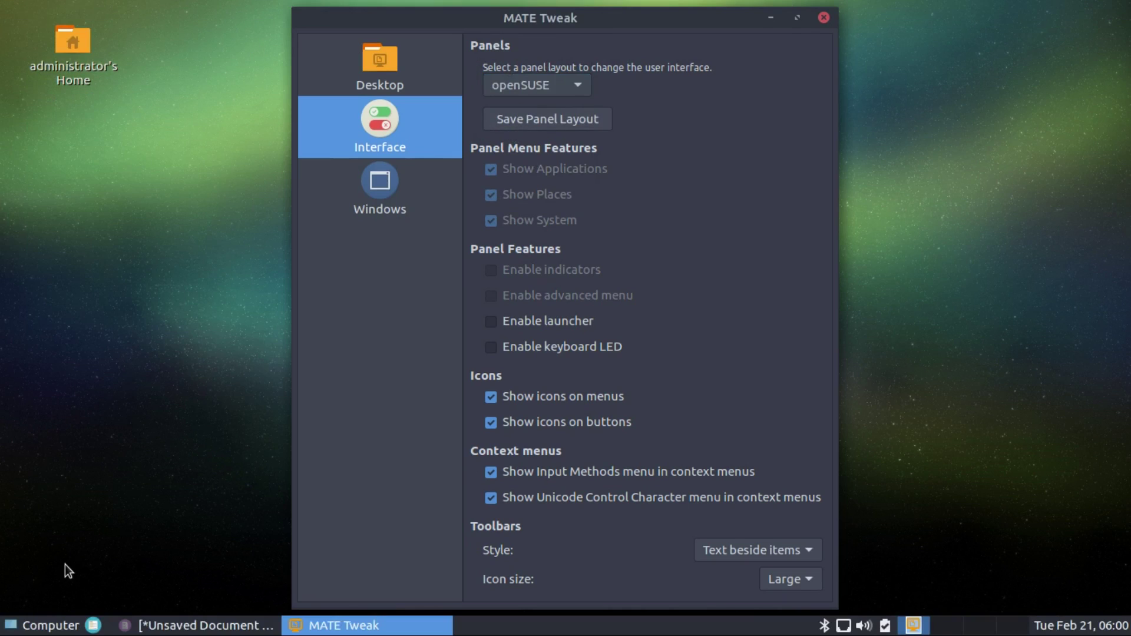
left_click(46, 617)
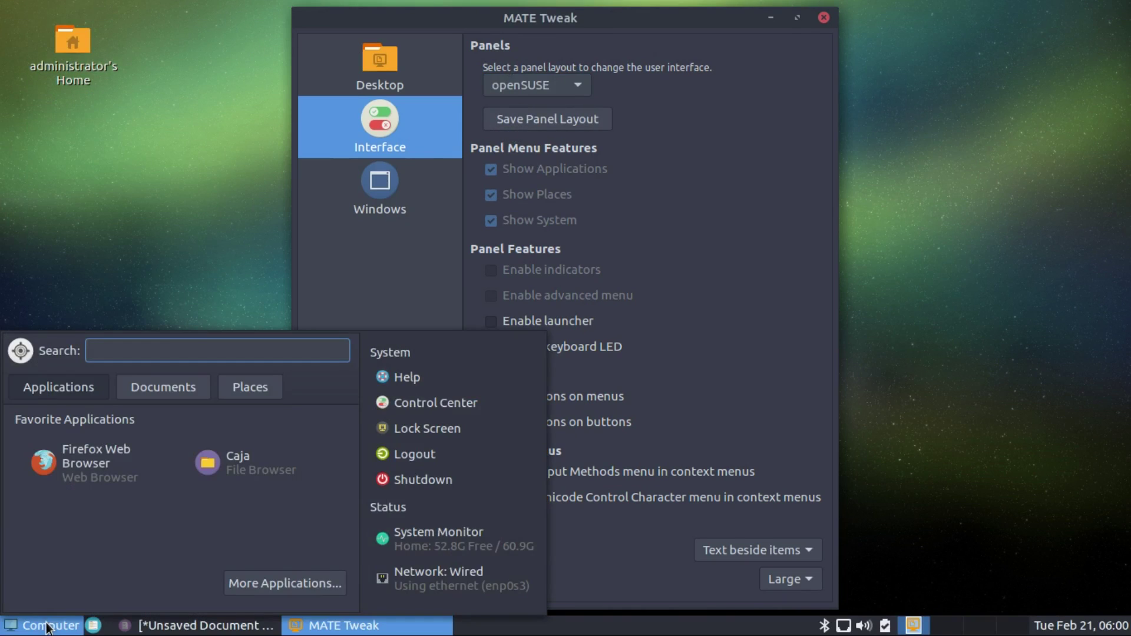
left_click(47, 619)
left_click(536, 84)
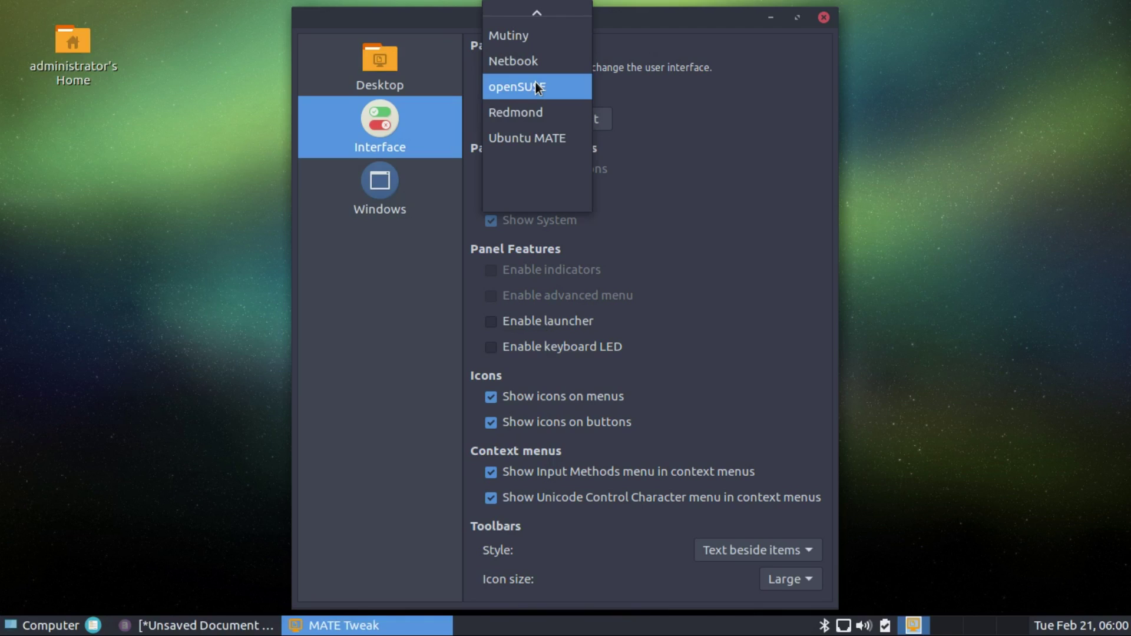
left_click(528, 112)
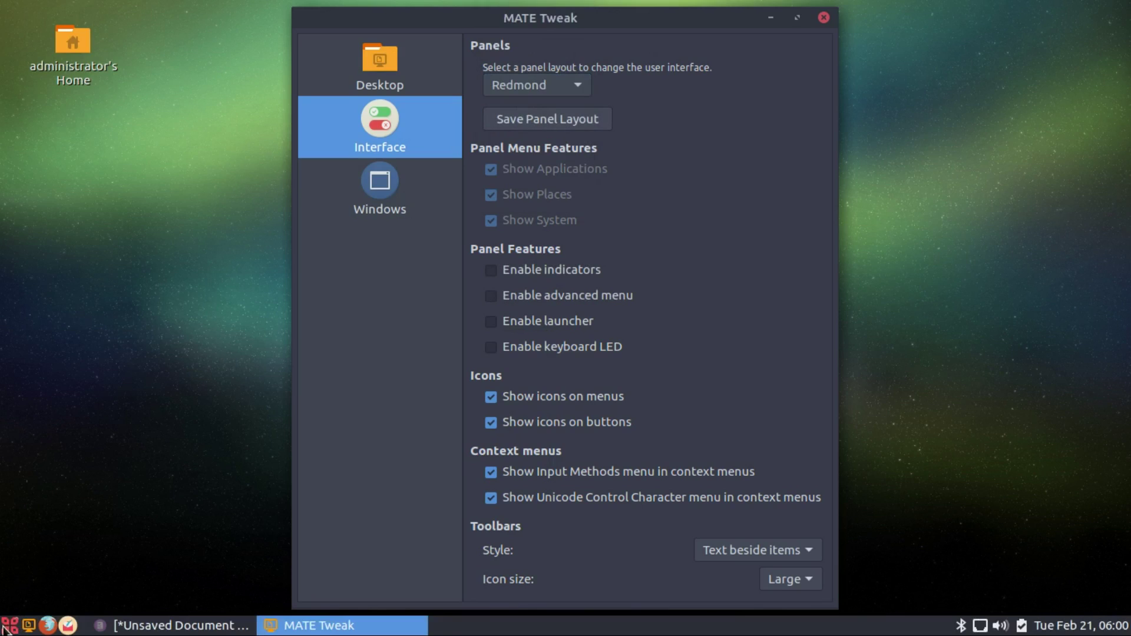
left_click(7, 627)
left_click(5, 629)
left_click(554, 76)
left_click(521, 115)
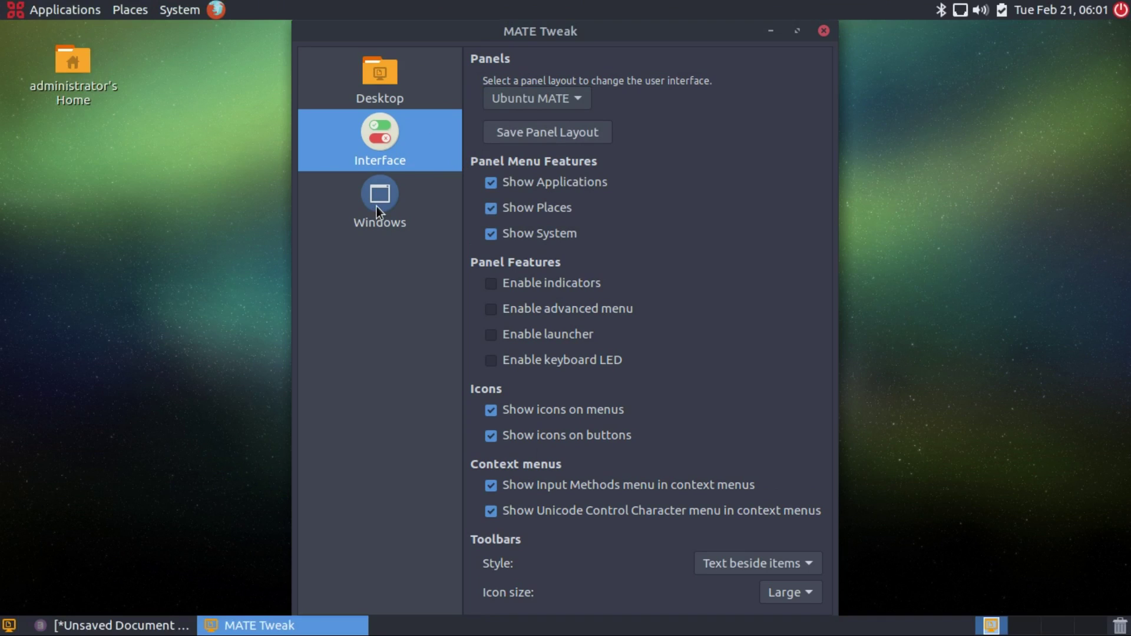
Switch back to Cupertino and keep Marco (Compton GPU compositor) as the window manager
left_click(522, 91)
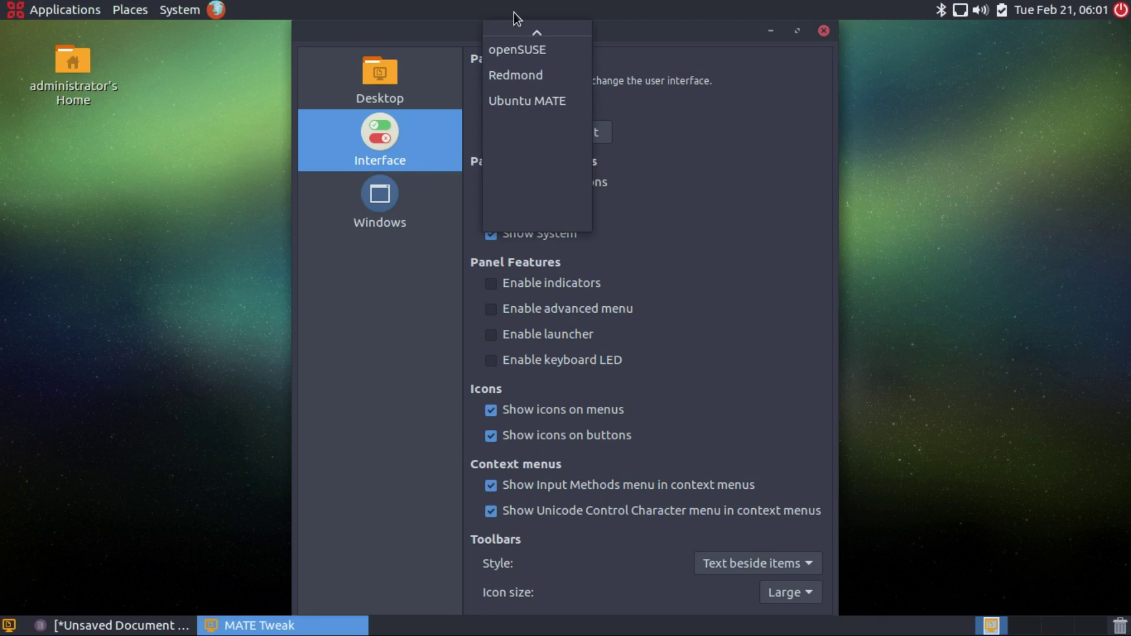
left_click(522, 36)
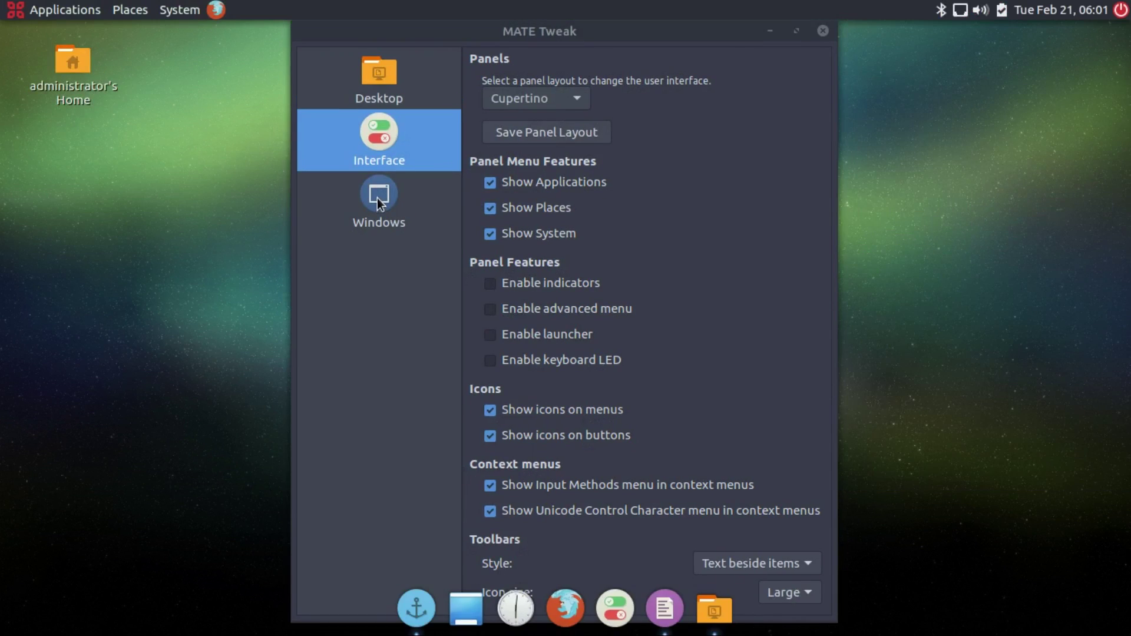
left_click(377, 198)
left_click(595, 349)
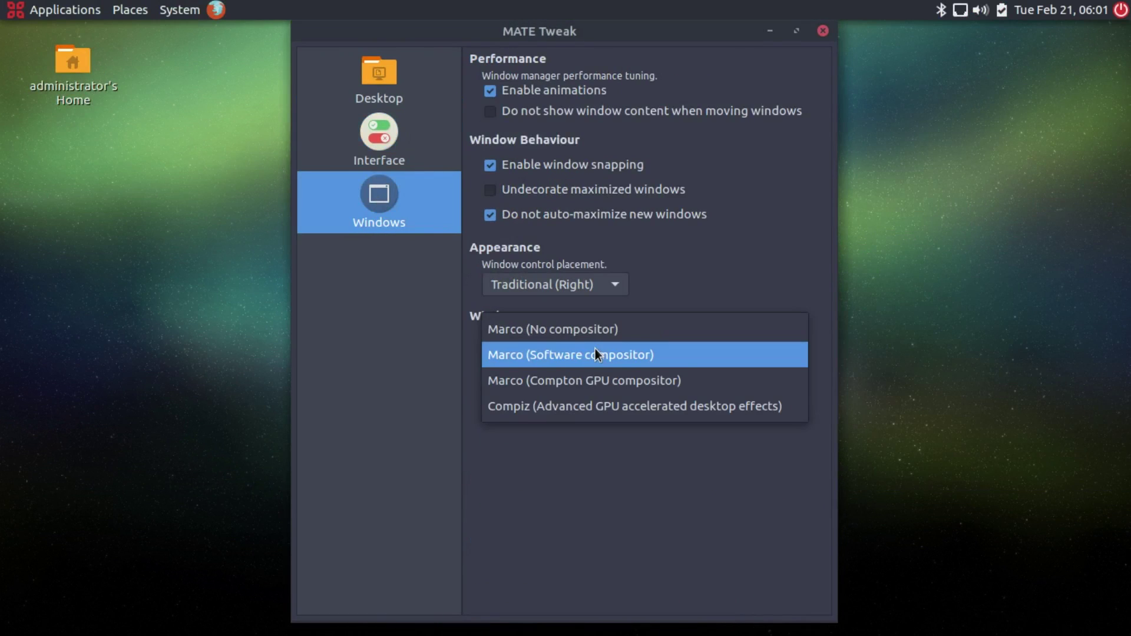
left_click(589, 382)
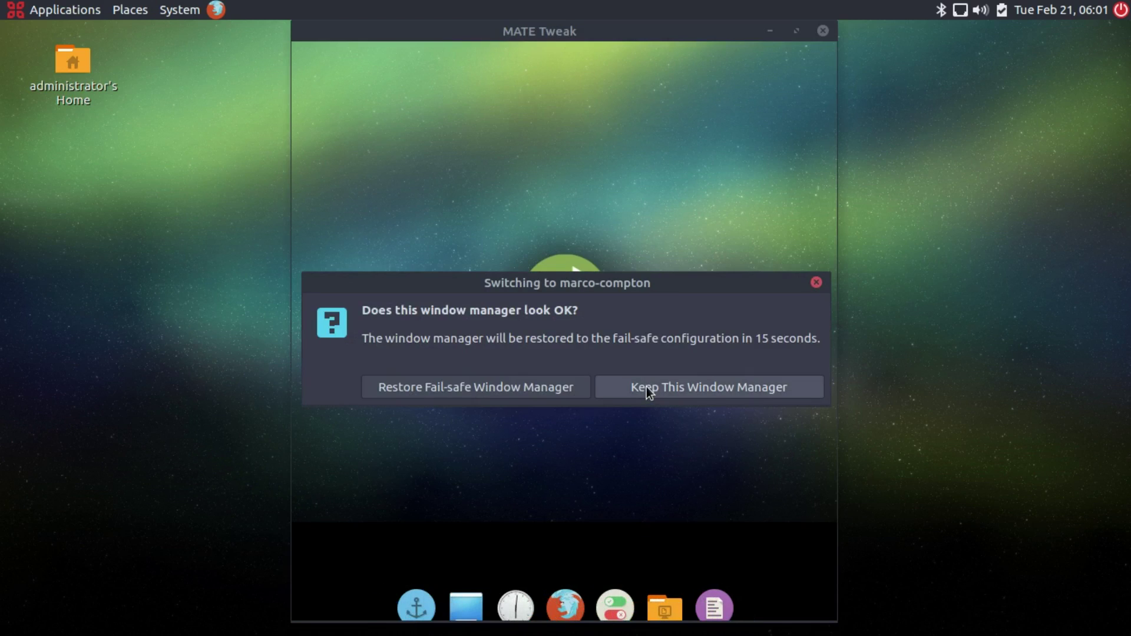
left_click(645, 387)
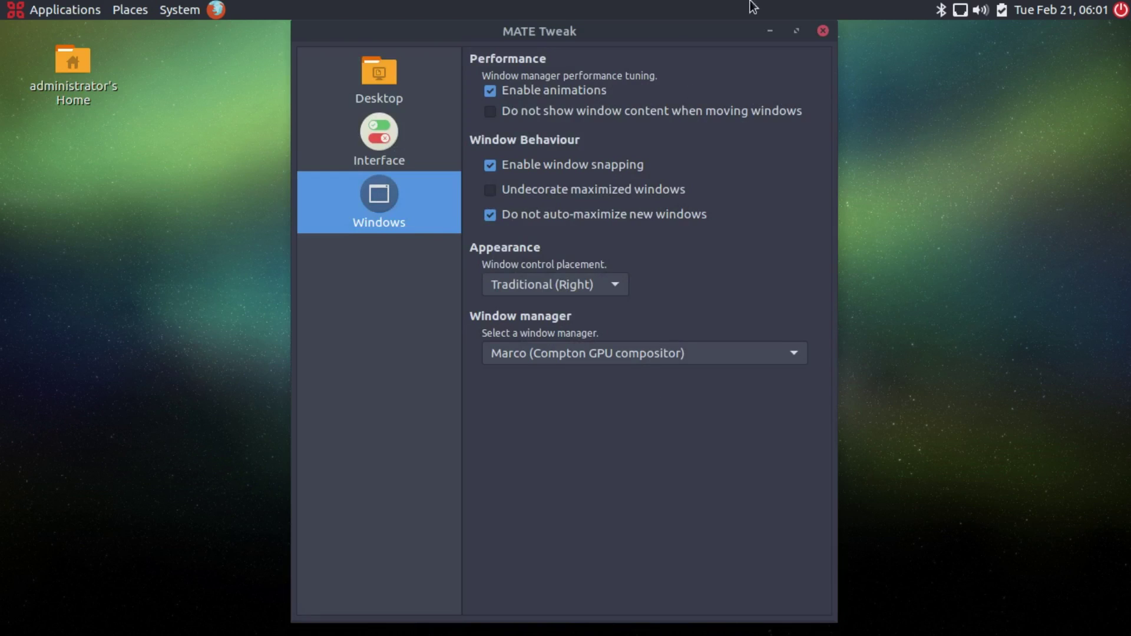
Close MATE Tweak and make the top panel background a fully transparent solid colour
left_click(821, 32)
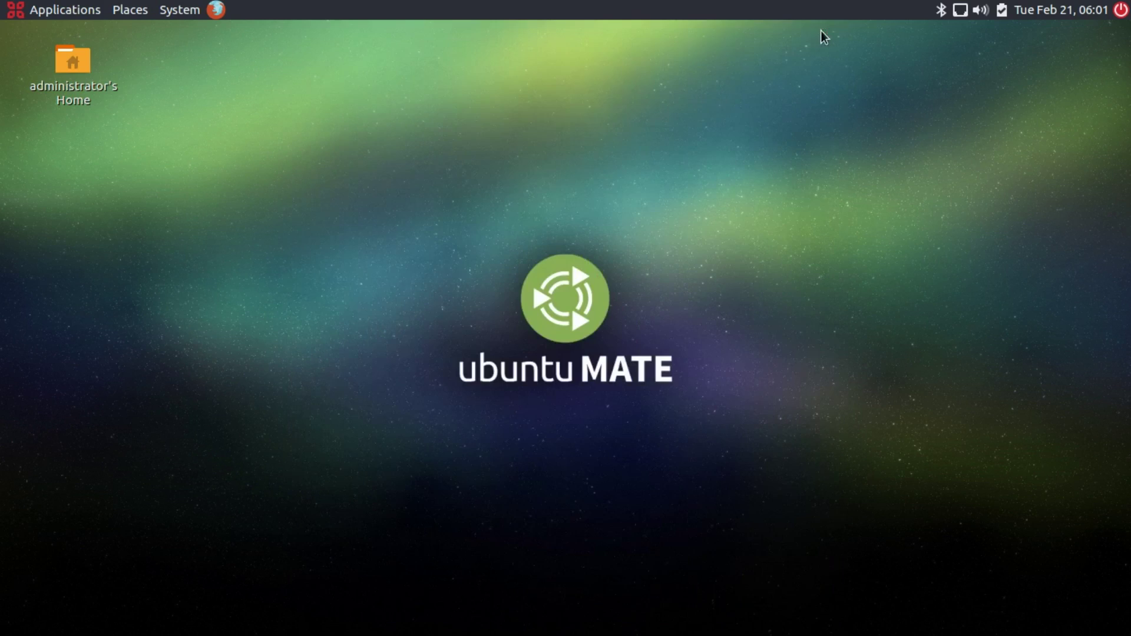
right_click(759, 5)
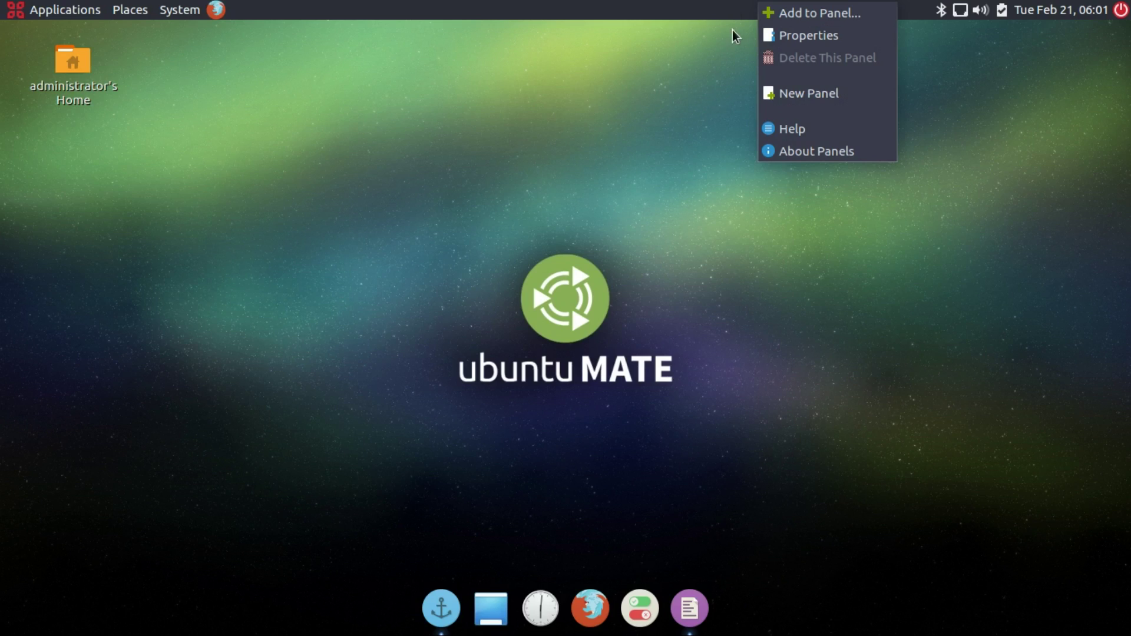
left_click(777, 34)
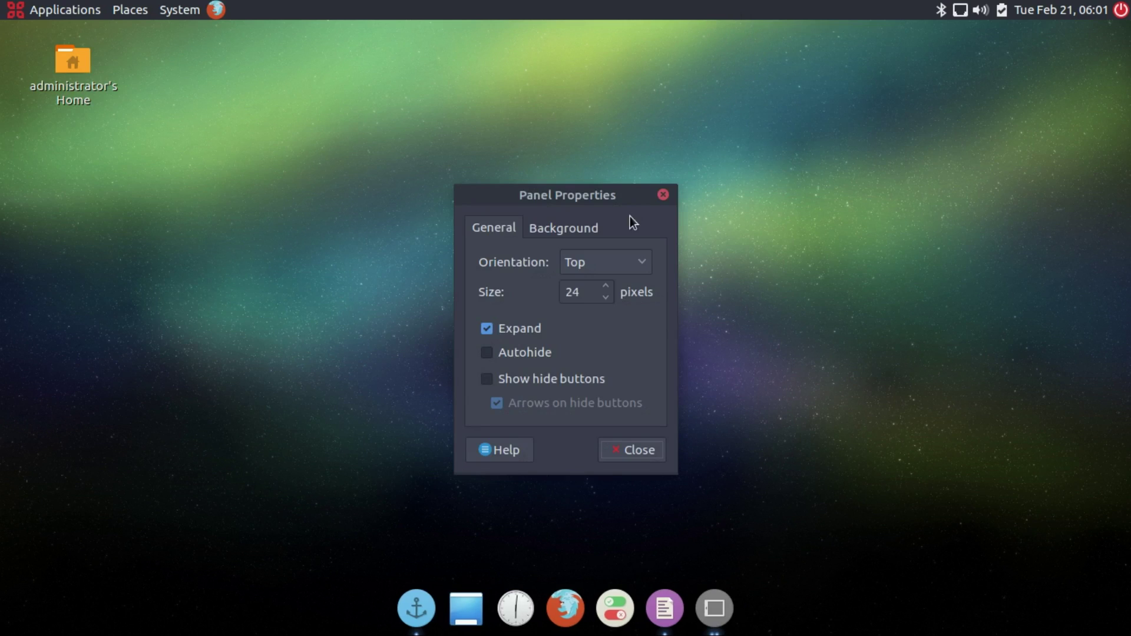
left_click(550, 228)
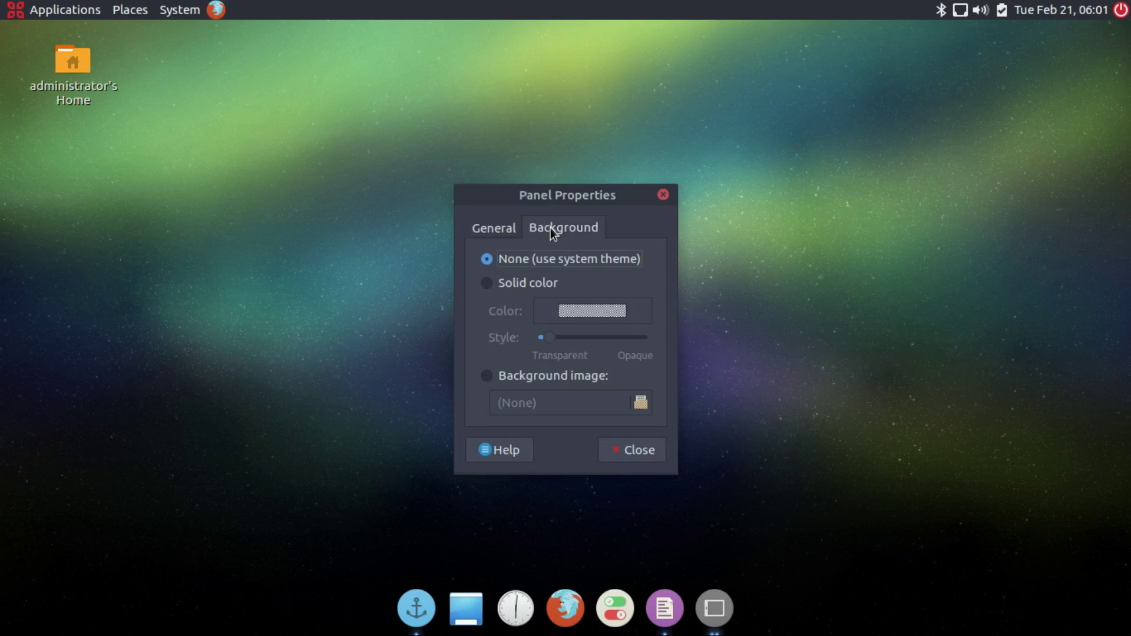
left_click(489, 284)
left_click_drag(549, 334, 498, 343)
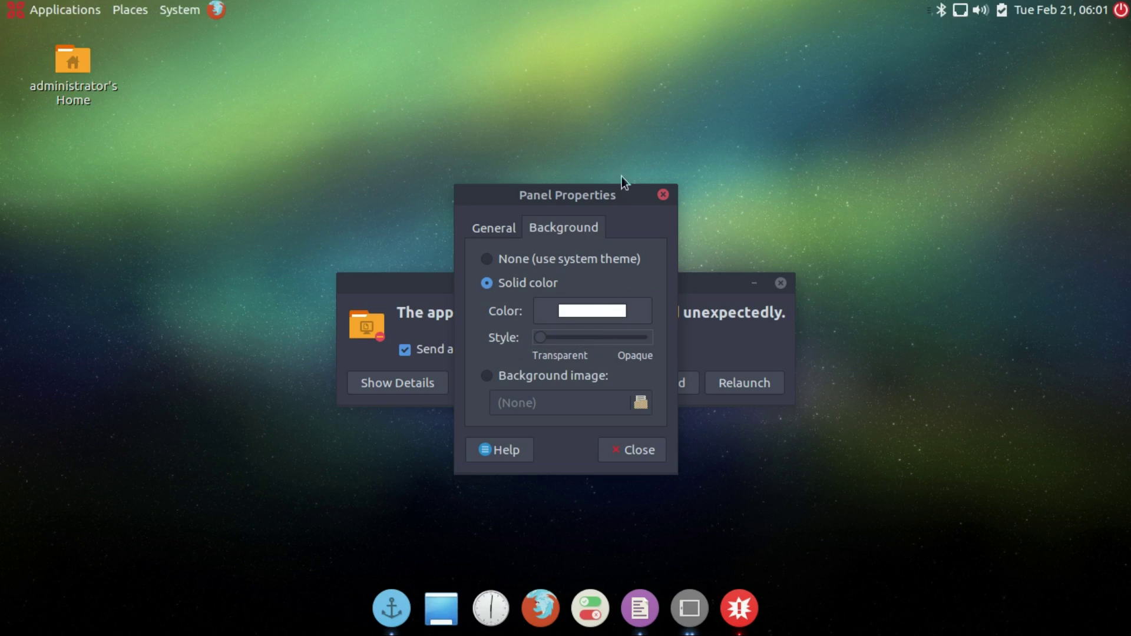
left_click(662, 199)
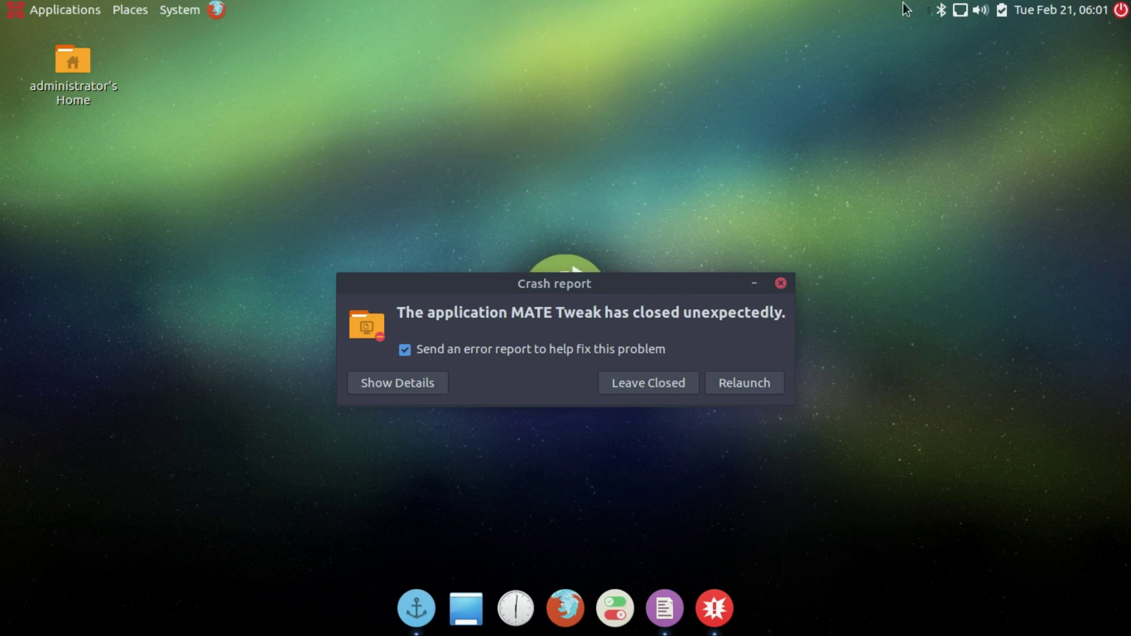
Dismiss the crash report and set the blue sky wallpaper with flying parakeets
left_click(781, 284)
right_click(621, 255)
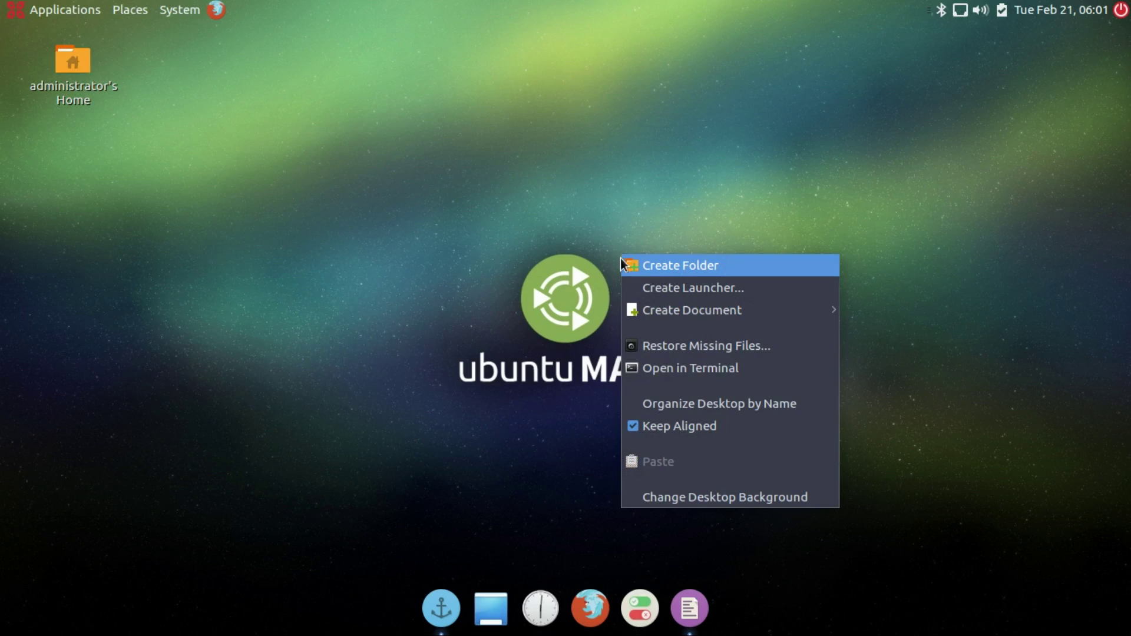
left_click(670, 498)
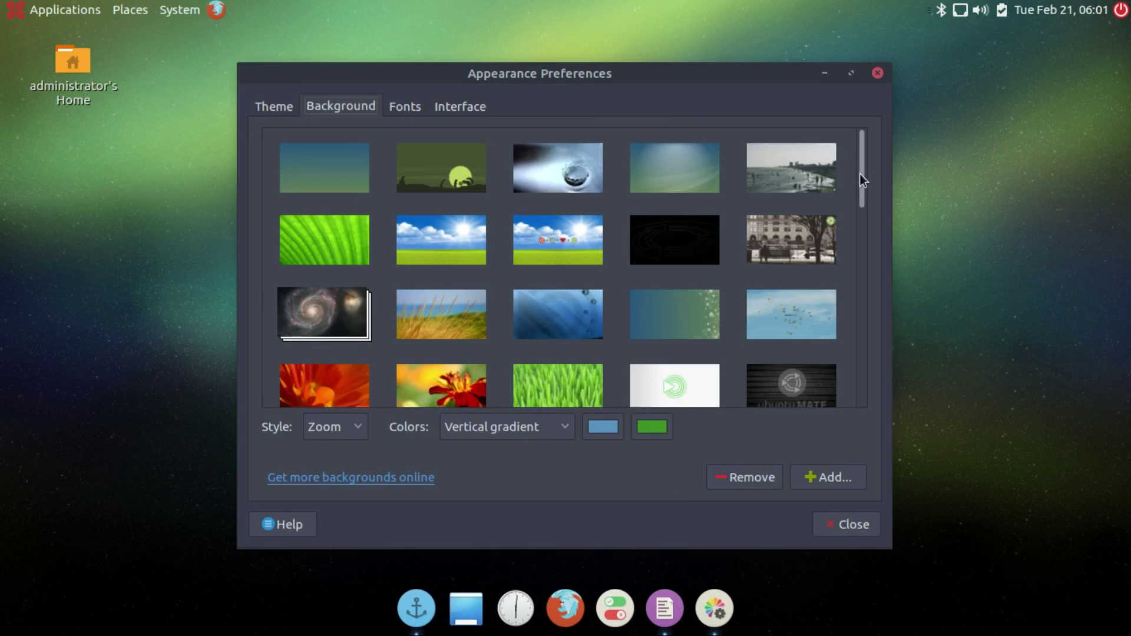
left_click_drag(860, 174, 832, 147)
left_click(788, 307)
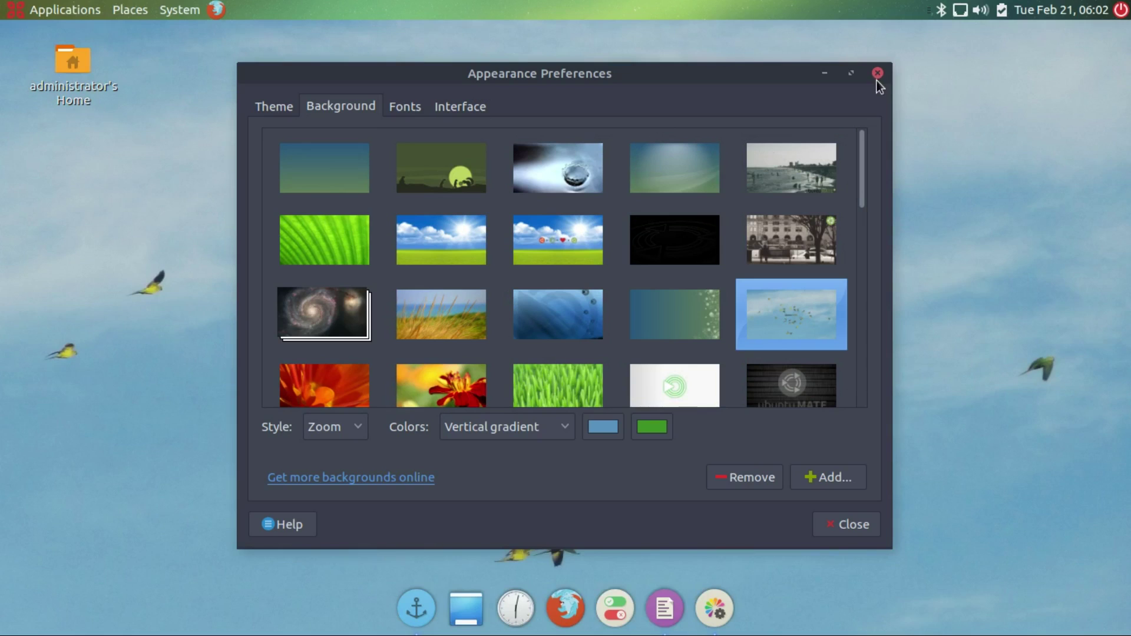
left_click(877, 73)
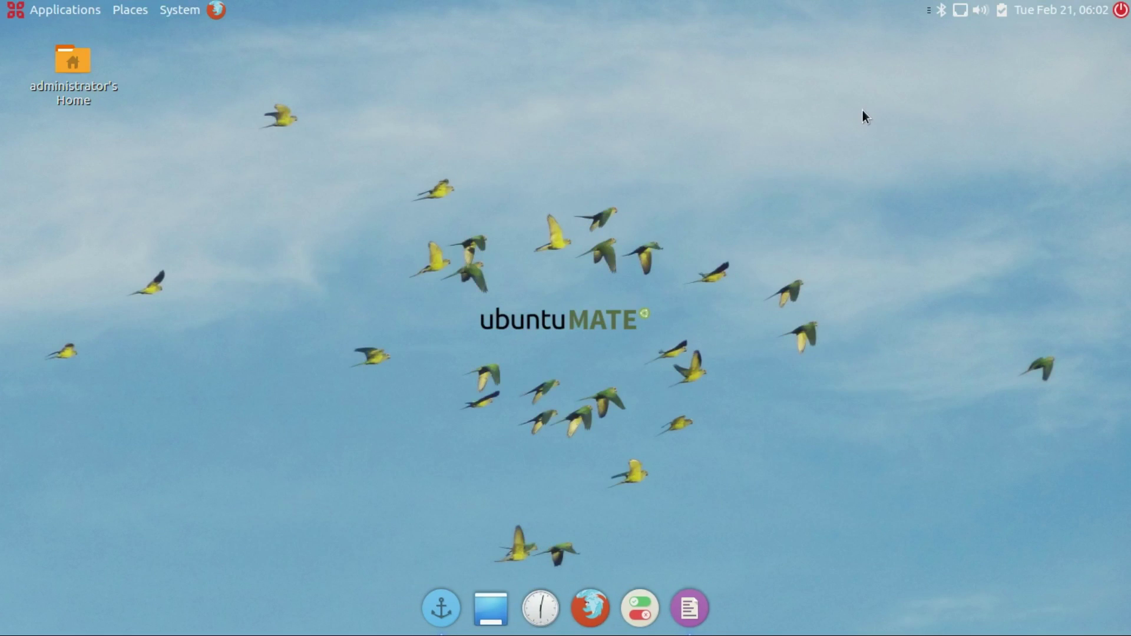